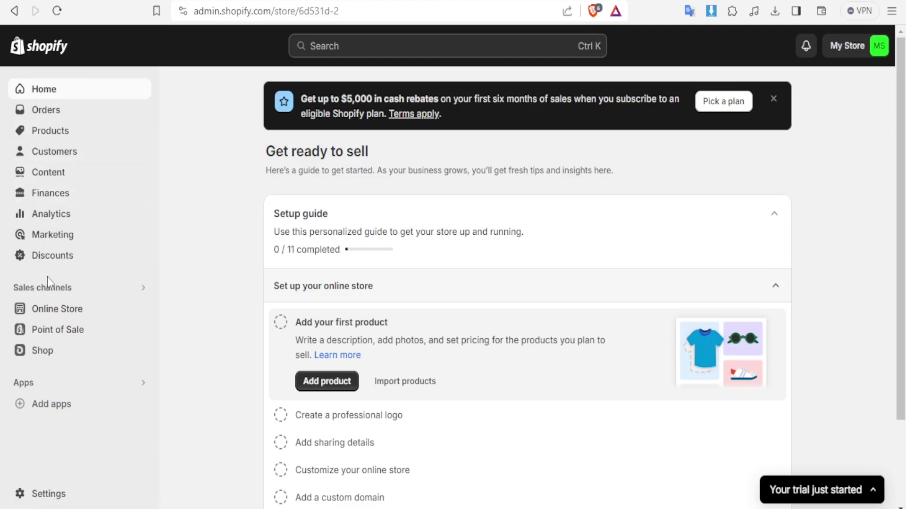
Step: Open the current Dawn theme of the online store for customization
left_click(43, 314)
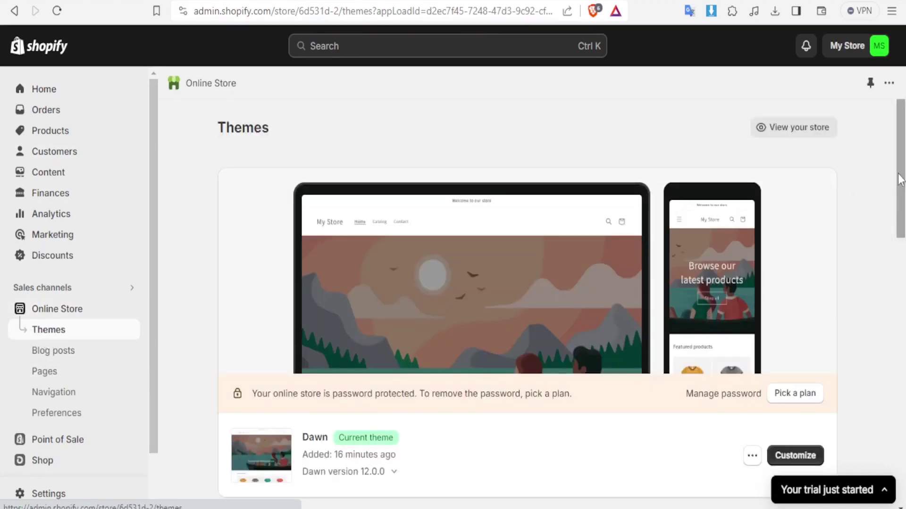
scroll(753, 296, "down", 2)
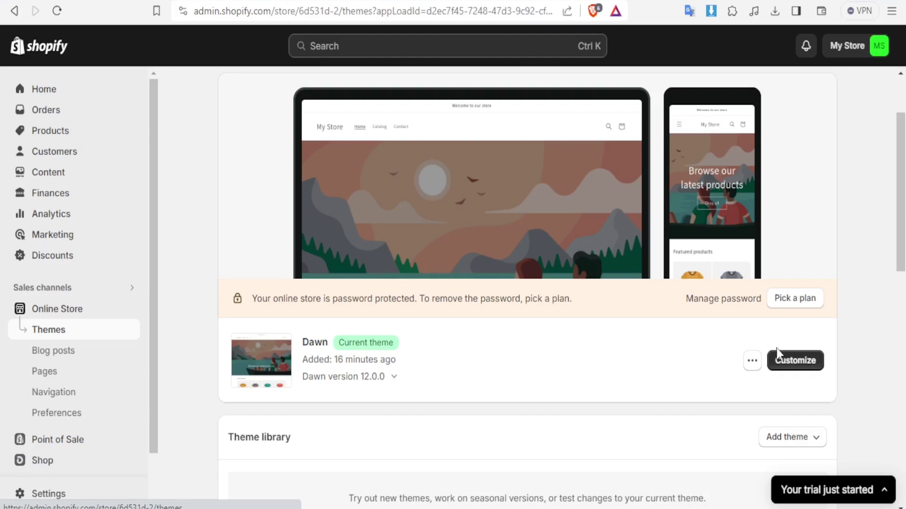
left_click(797, 363)
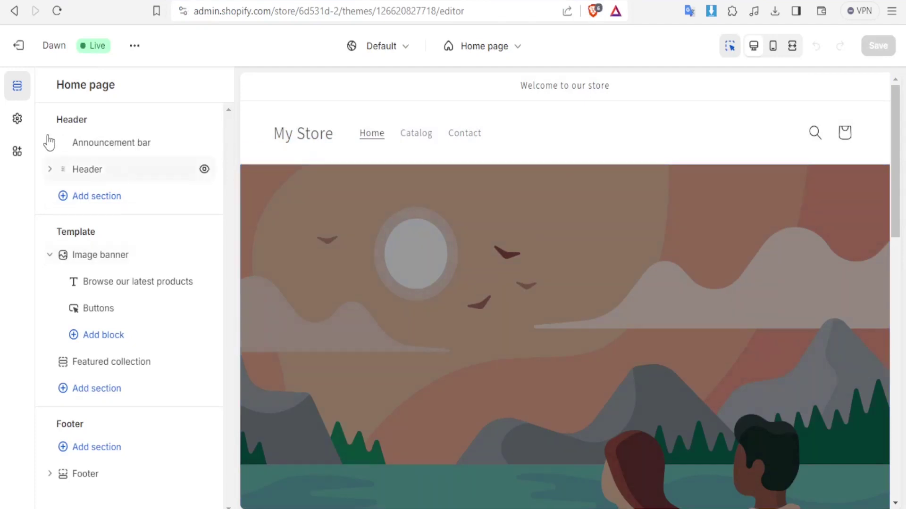
Step: In the theme's color settings, set the background of Scheme 1 to #000000
left_click(17, 119)
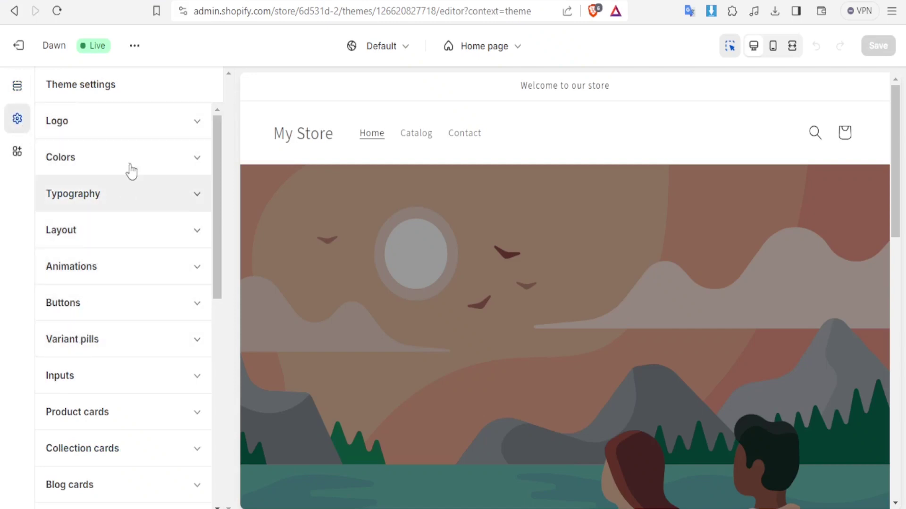
left_click(83, 160)
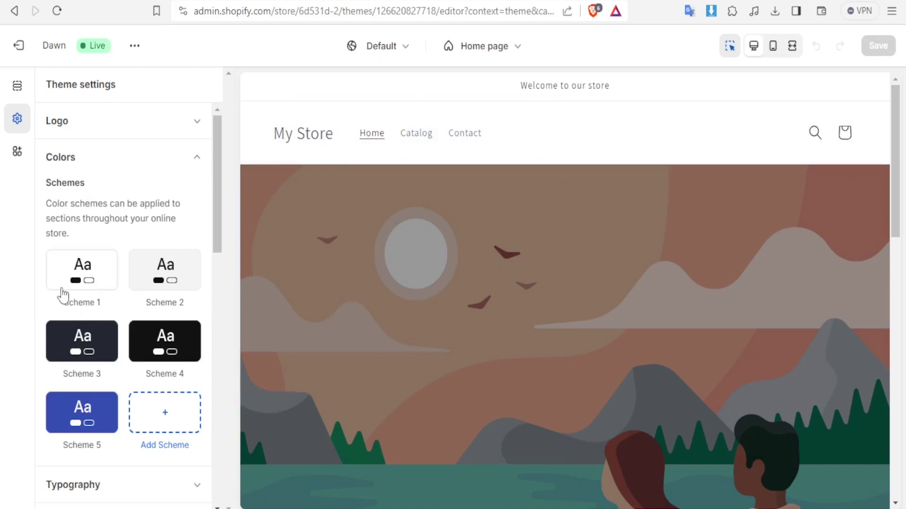
left_click(96, 269)
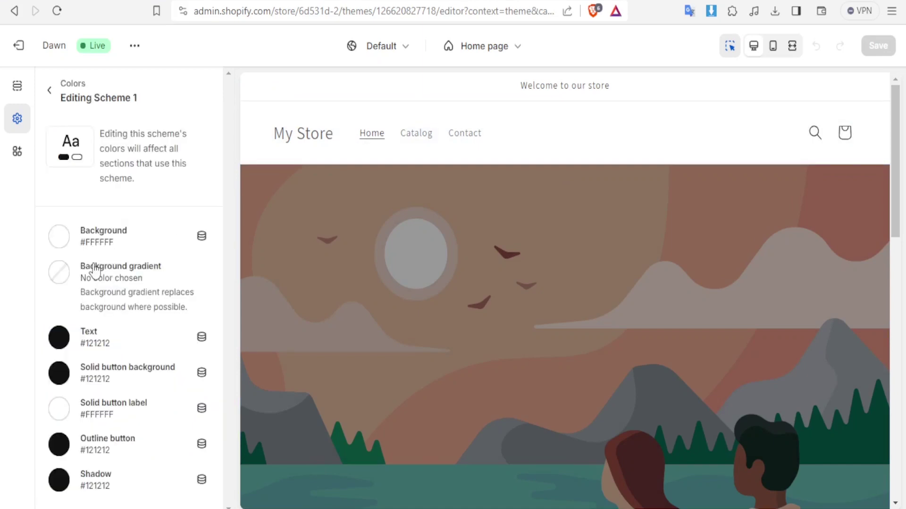
left_click(60, 244)
left_click(151, 360)
key("ctrl+a")
type("000000")
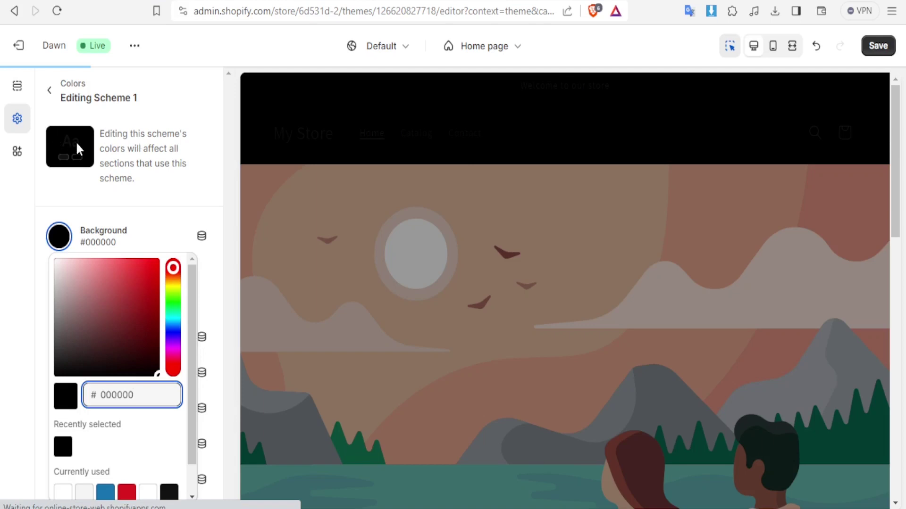
Step: Try pure red, #FF0000, as the Scheme 1 background color
scroll(189, 332, "down", 2)
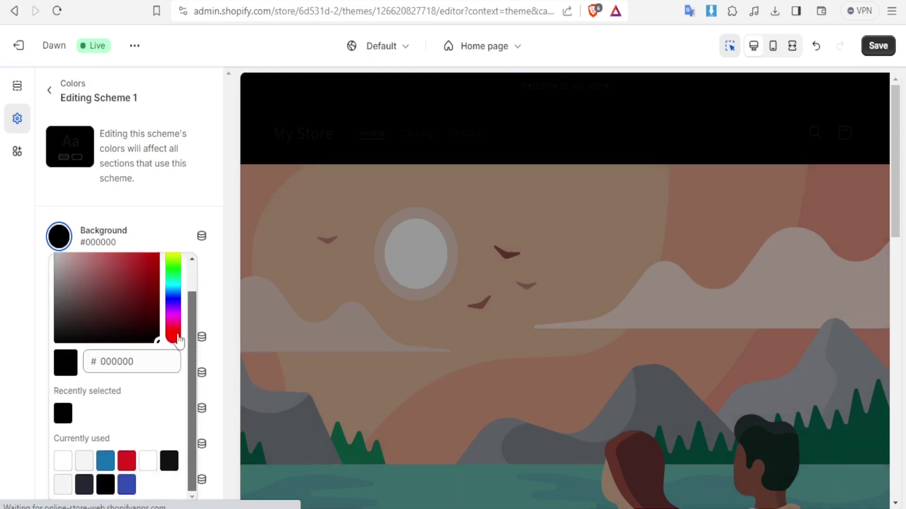
left_click_drag(156, 265, 174, 229)
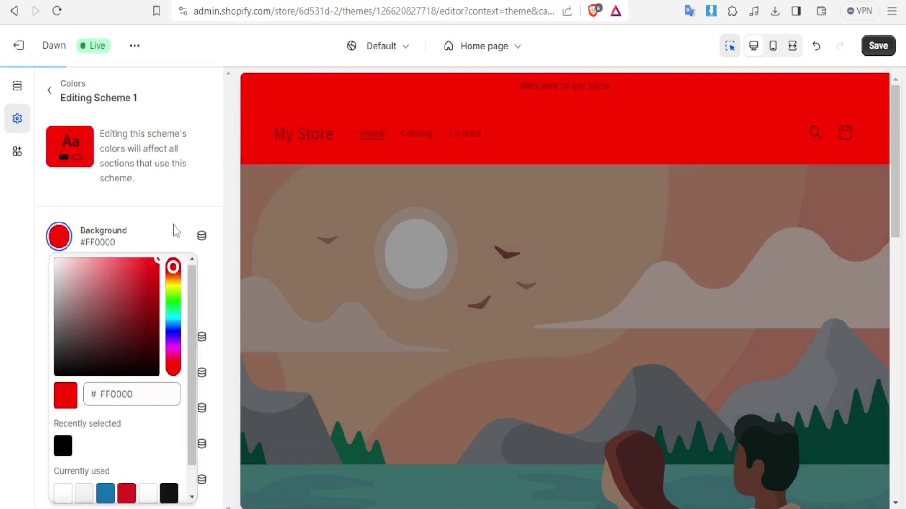
left_click(175, 230)
Step: Set the Scheme 1 background back to #000000 and return to the overview of color schemes
left_click(64, 243)
left_click(120, 343)
key("ctrl+a")
type("000000")
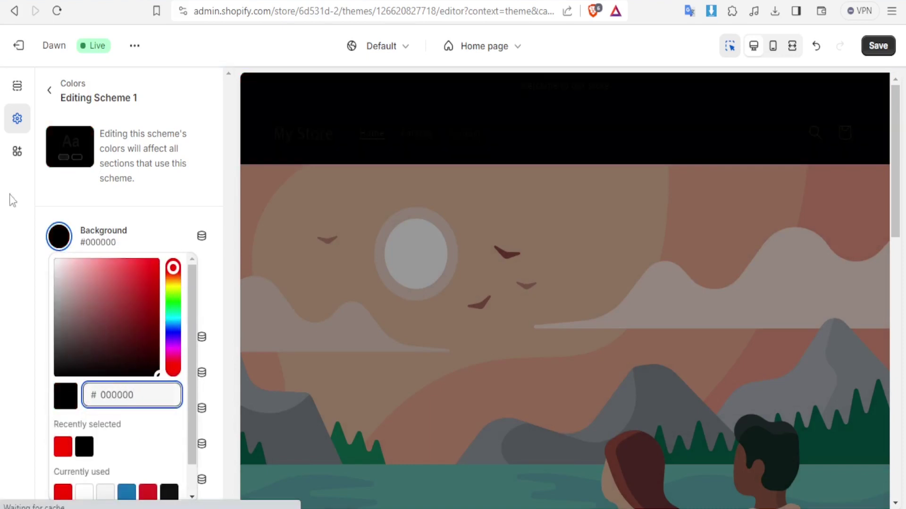
left_click(19, 124)
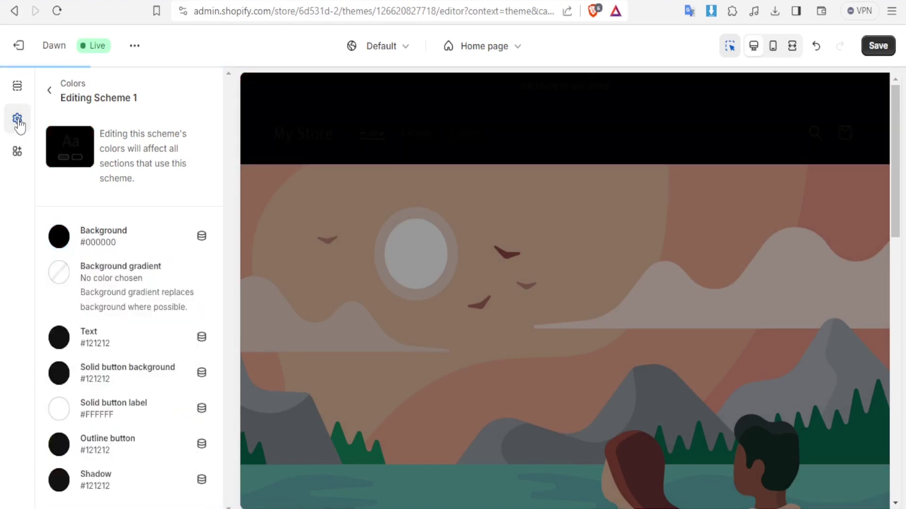
left_click(18, 124)
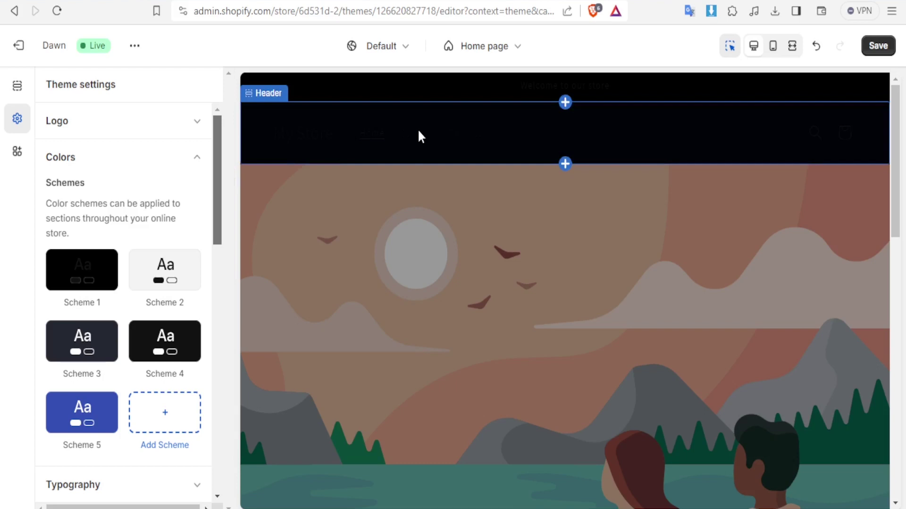
Step: Select the home page's image banner and set its image overlay opacity to 0%
mouse_move(218, 171)
left_mouse_down()
mouse_move(212, 268)
mouse_move(219, 169)
left_mouse_up()
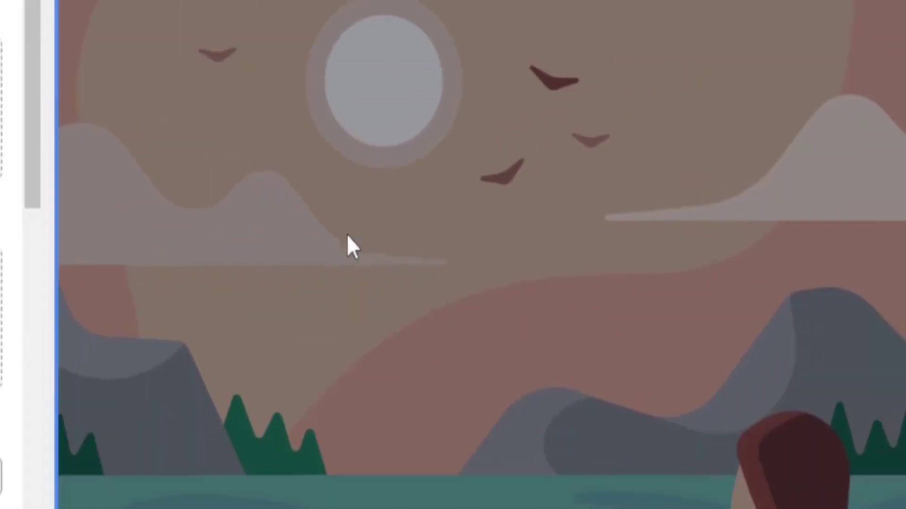
left_click(397, 245)
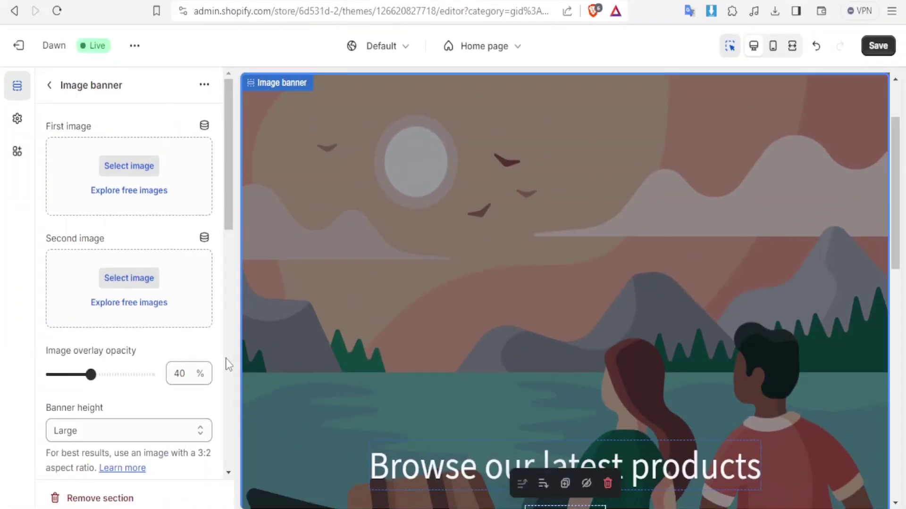
left_click_drag(91, 375, 30, 380)
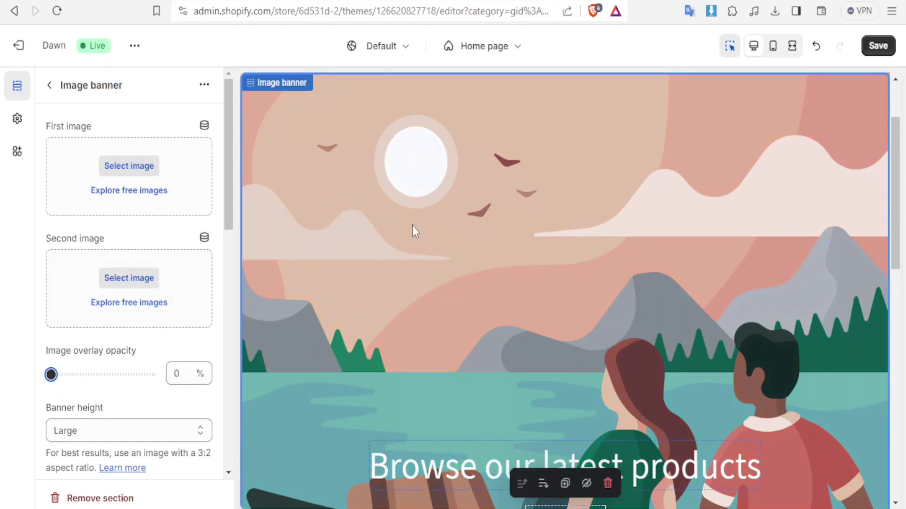
Step: Switch to Canva and create a new custom-size design of 4320 × 2160 px
left_click(669, 1)
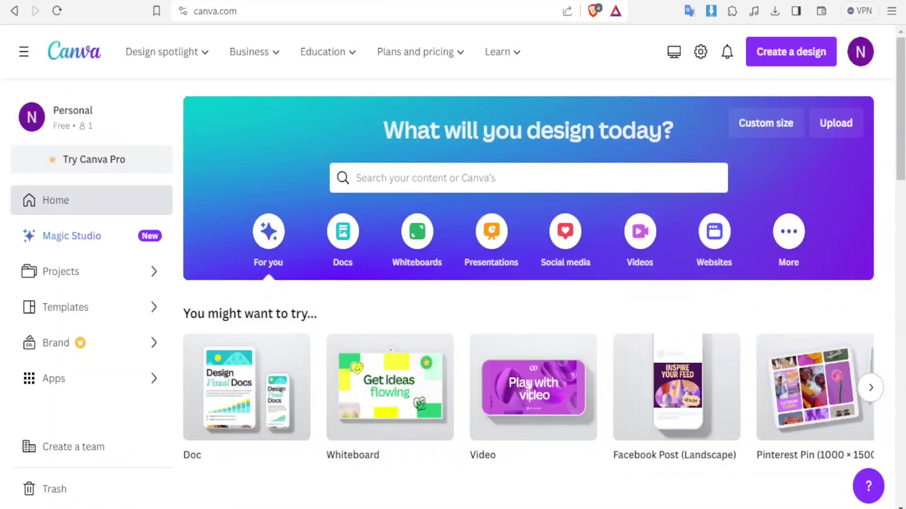
left_click(776, 53)
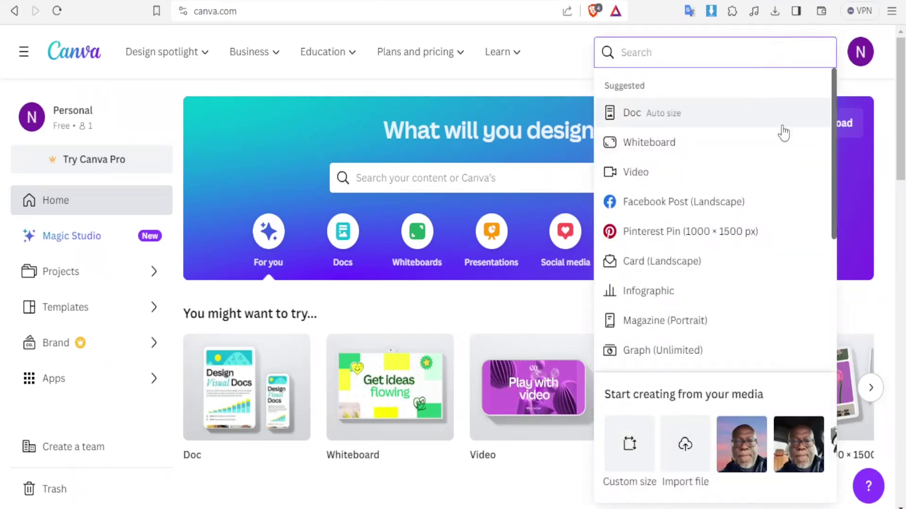
left_click(630, 446)
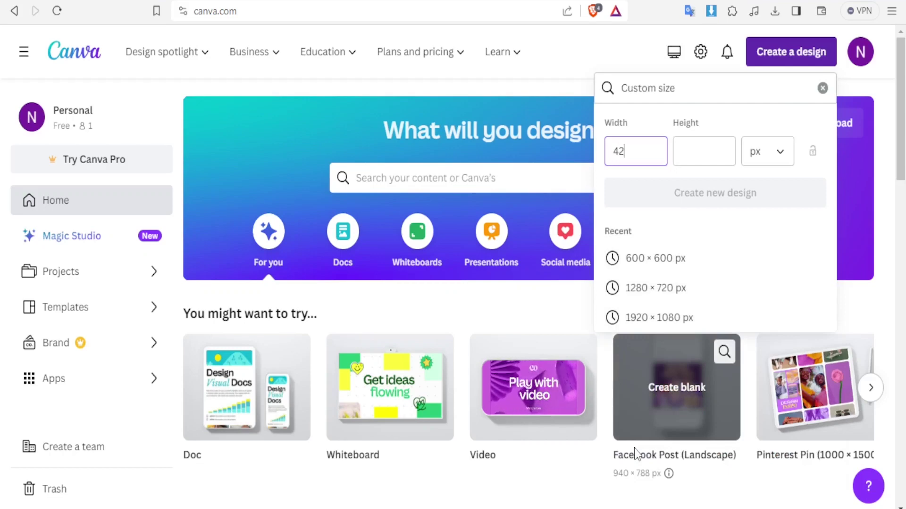
type("420")
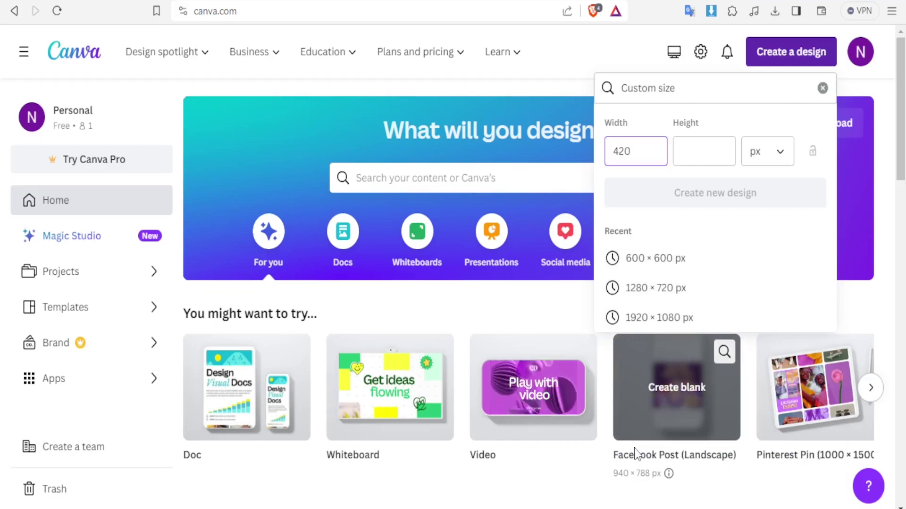
key("Tab")
type("2160")
left_click(694, 194)
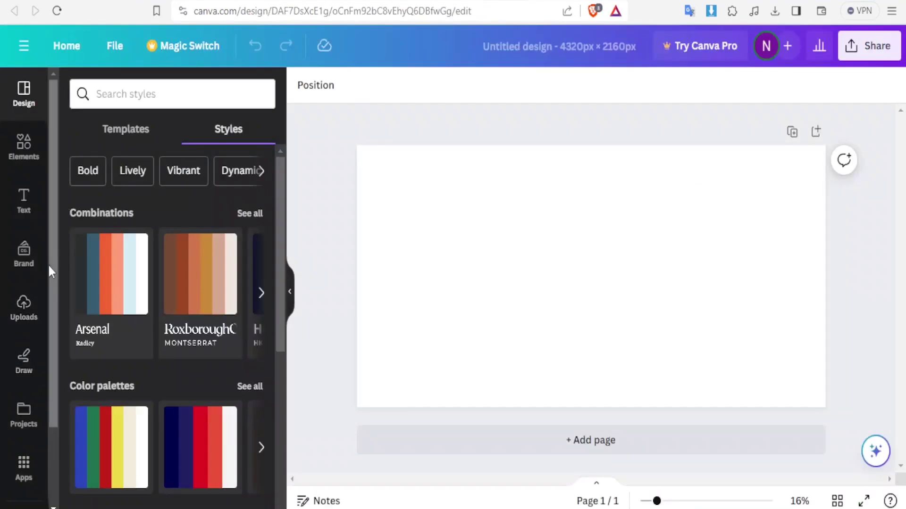
Step: Add a grid of three equal vertical columns that fills the blank page
left_click(23, 147)
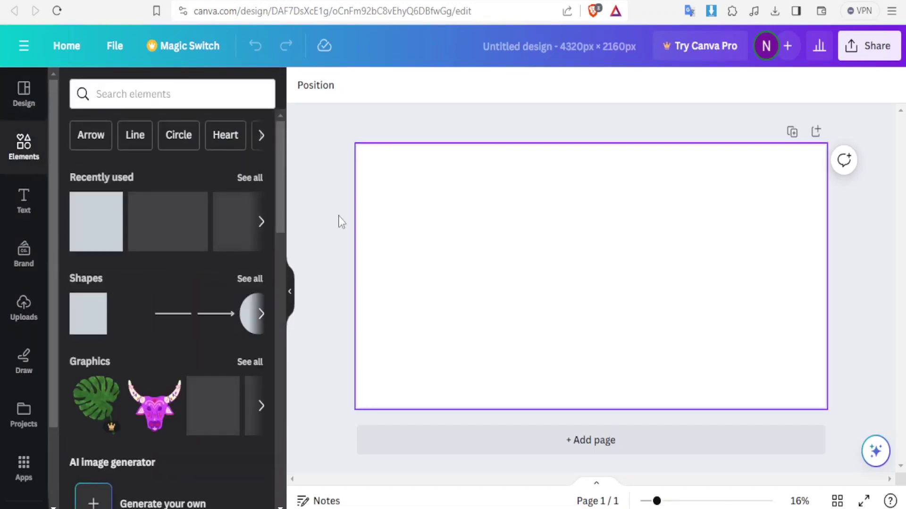
scroll(284, 189, "down", 10)
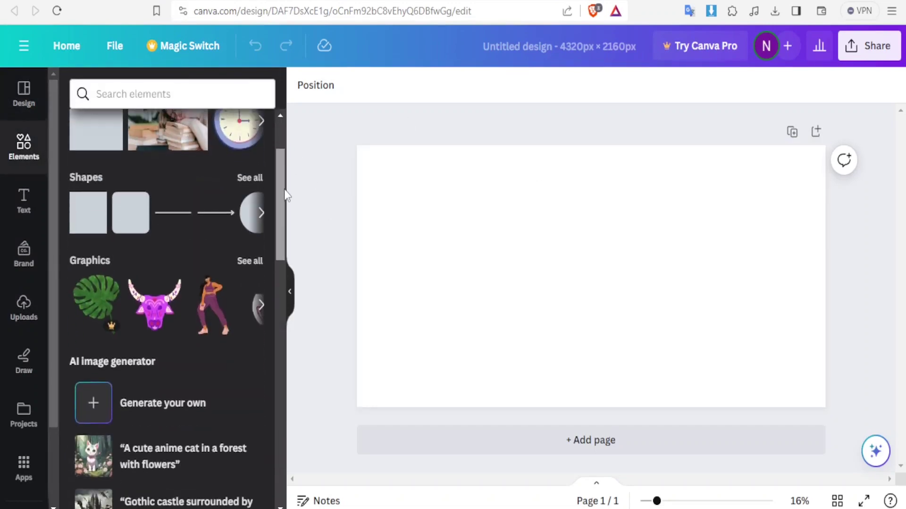
left_click(262, 348)
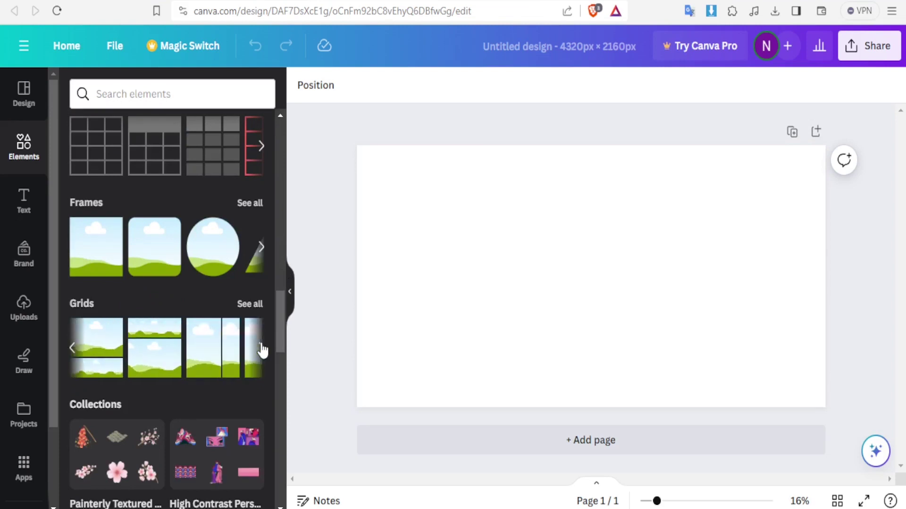
left_click(262, 349)
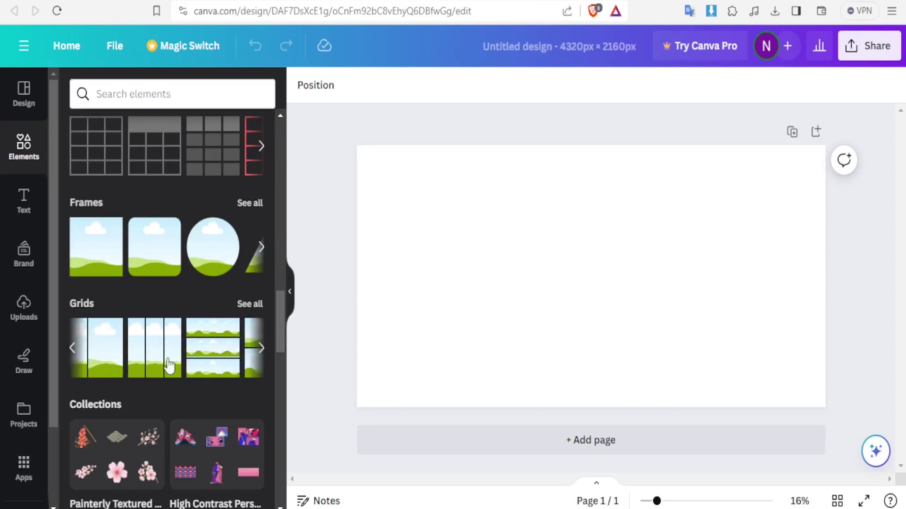
left_click(167, 366)
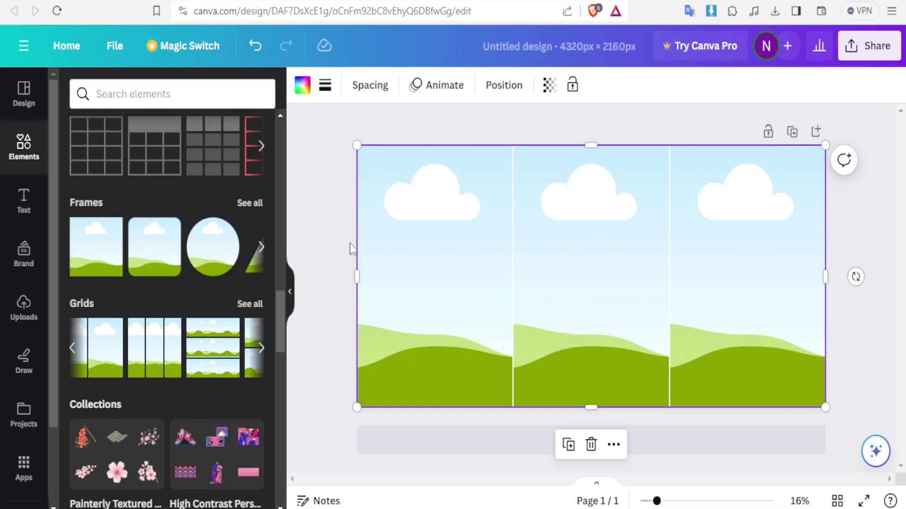
Step: Set the grid spacing between the three columns to 0
left_click(573, 273)
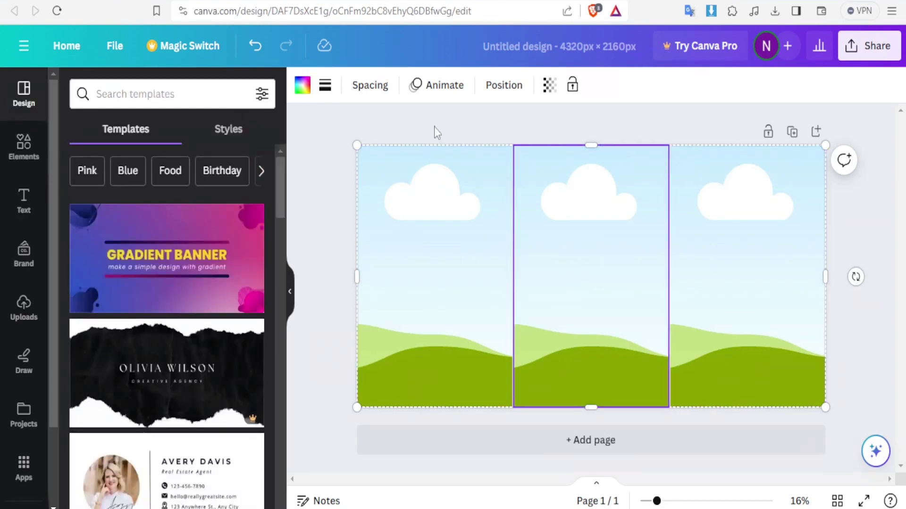
left_click(378, 92)
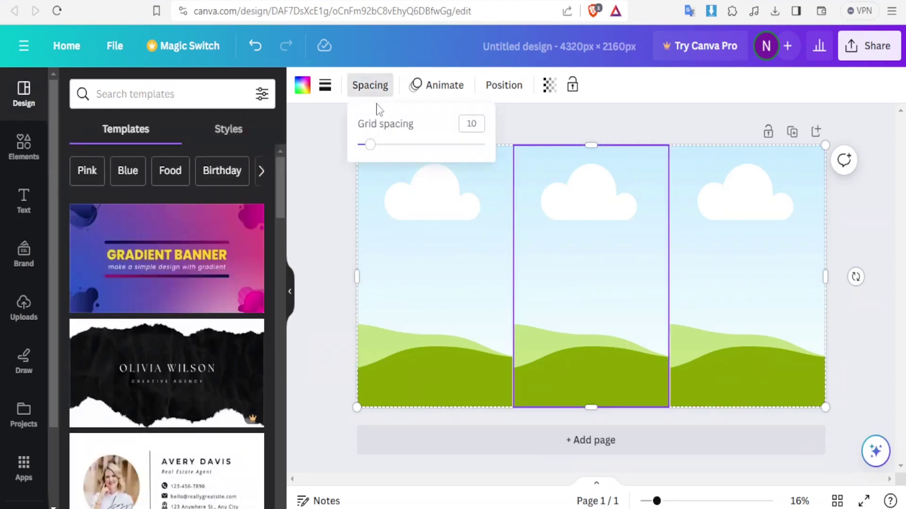
left_click_drag(364, 145, 357, 145)
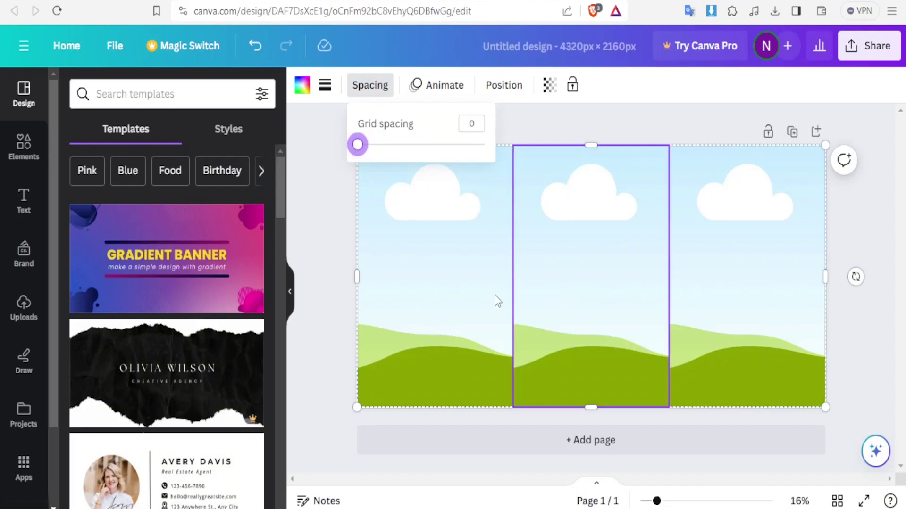
left_click(468, 285)
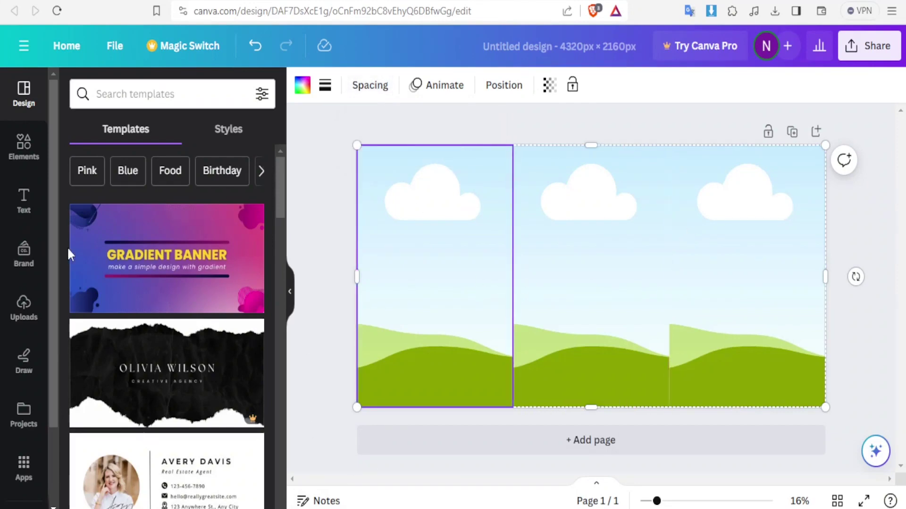
Step: Upload watch.jpg and the two Unsplash photos of the red dress and the hand with rings from Downloads
left_click(24, 307)
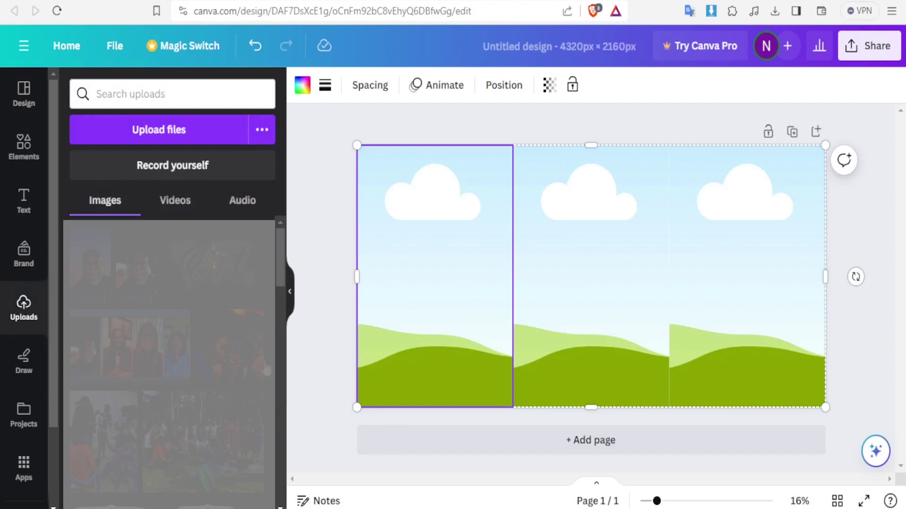
left_click(150, 134)
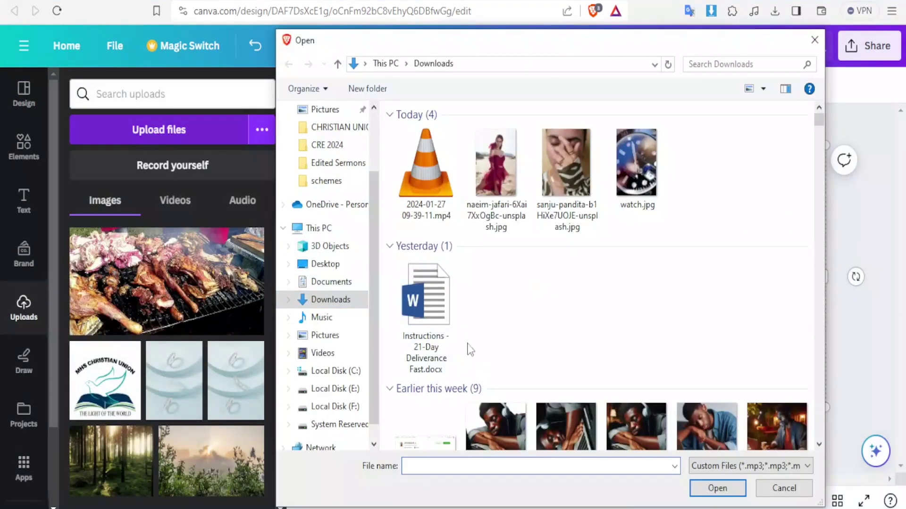
double_click(637, 184)
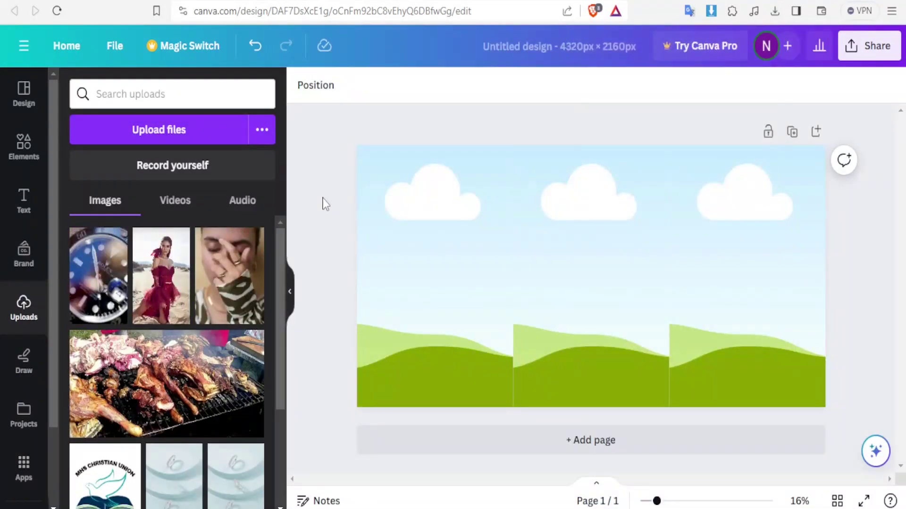
Step: Fill the grid columns from left to right with the watch, red dress and ringed hand photos
left_click_drag(100, 292, 384, 291)
left_click_drag(169, 284, 591, 276)
left_click_drag(211, 300, 712, 302)
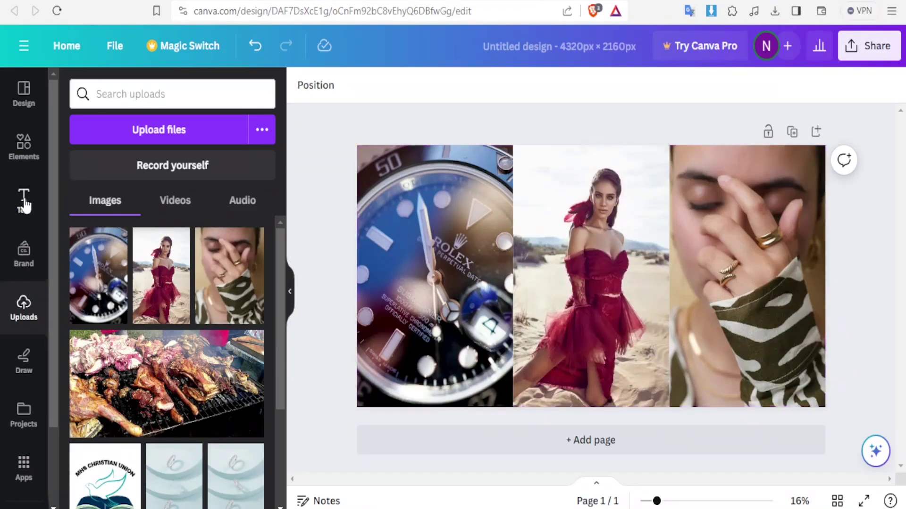
Step: Add the "Now Open!" text style across the lower watch and dress photos, worded "Luxury wear" with a dark navy background
left_click(24, 199)
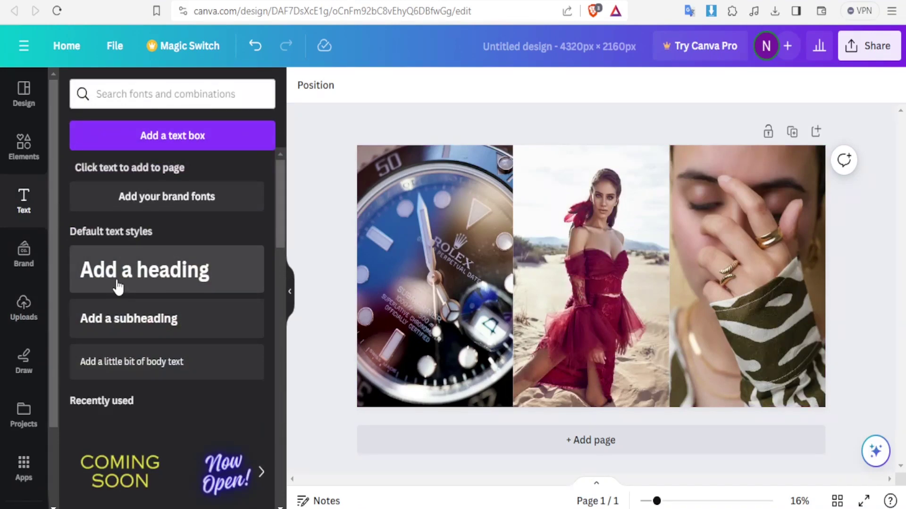
left_click_drag(282, 228, 281, 285)
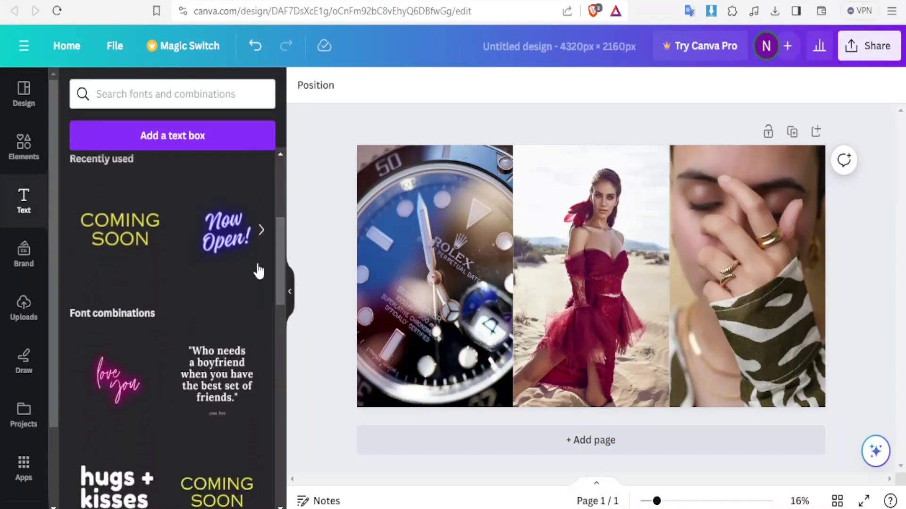
left_click_drag(217, 228, 494, 361)
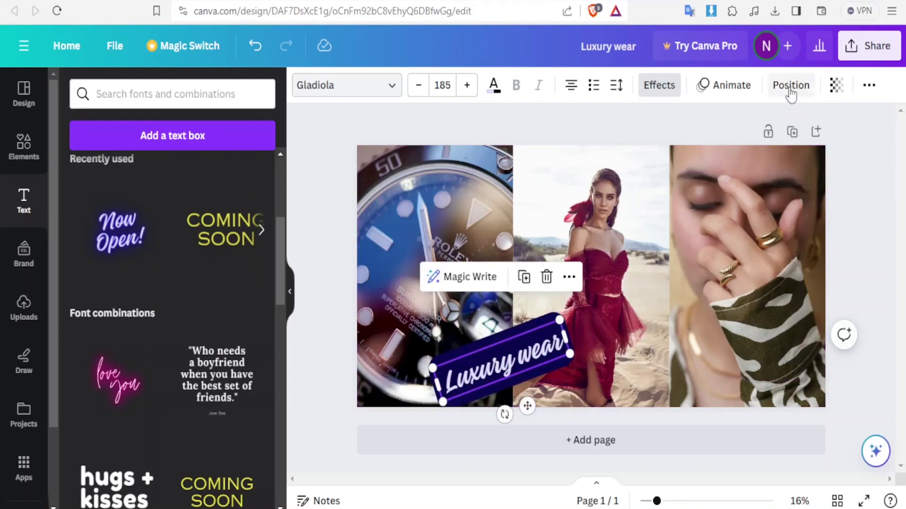
left_click(852, 234)
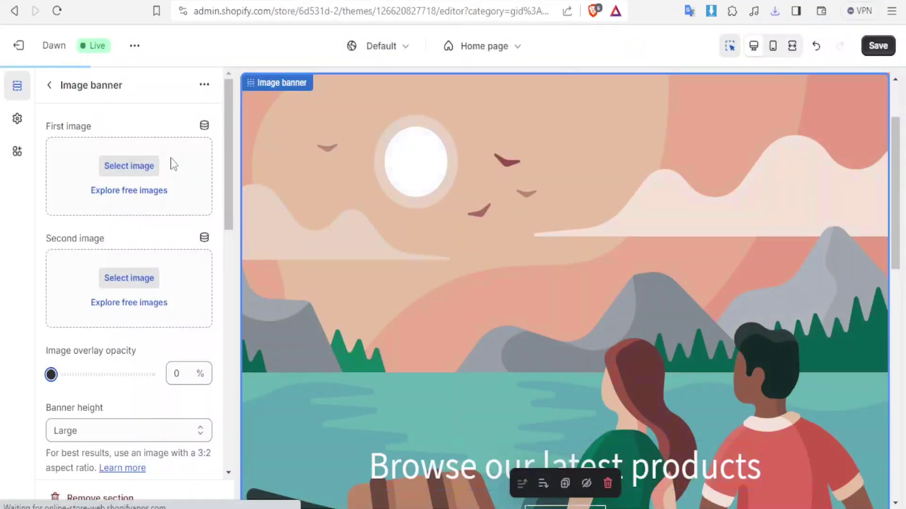
Step: In the Shopify theme editor, upload Luxury wear.png from Downloads as the image banner's first image
left_click(107, 167)
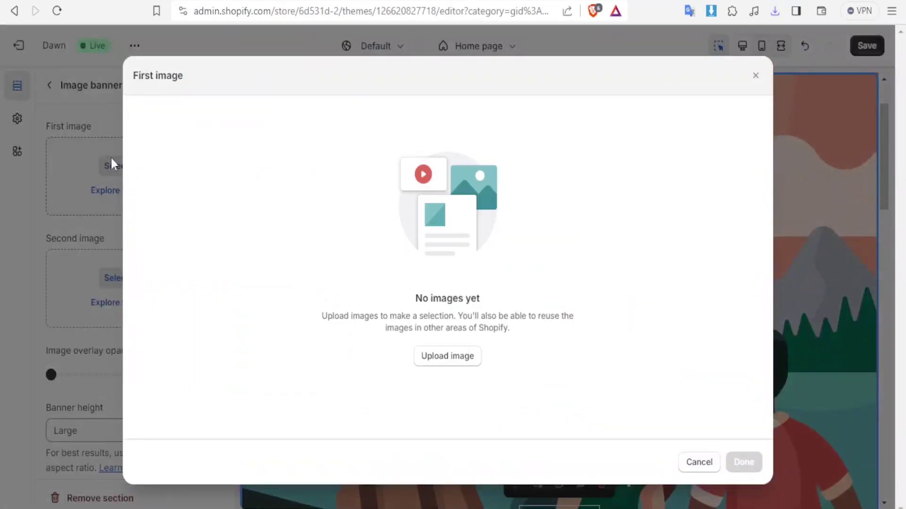
left_click(448, 357)
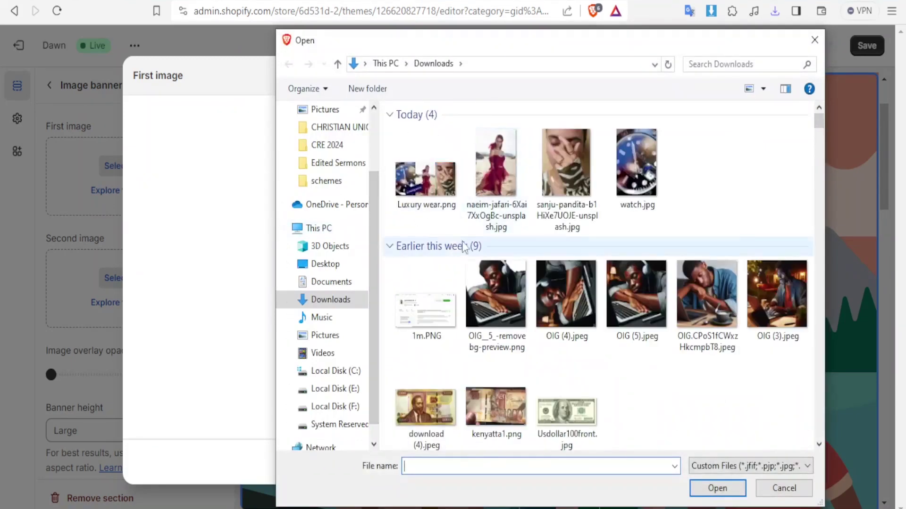
left_click(416, 193)
left_click(718, 495)
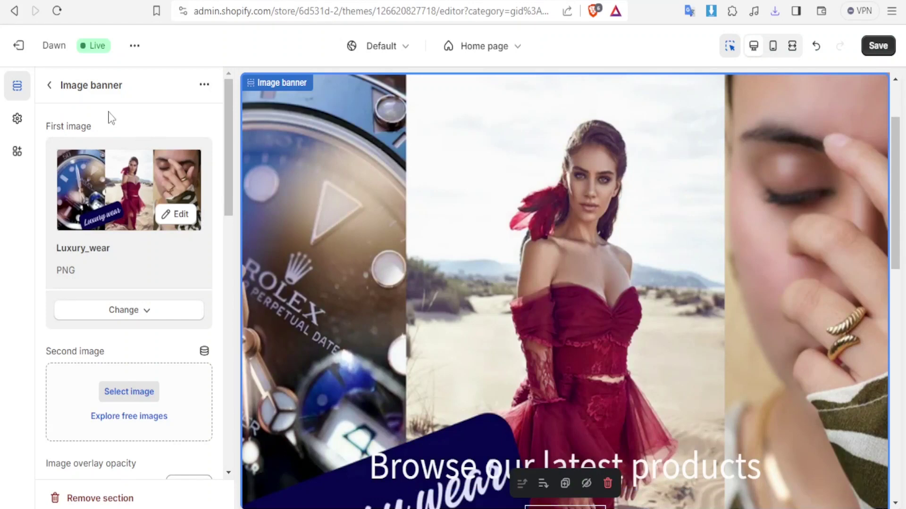
Step: Try the Medium height for the image banner, and settle on Small
left_click(206, 86)
left_click(206, 85)
scroll(142, 235, "down", 3)
left_click(198, 404)
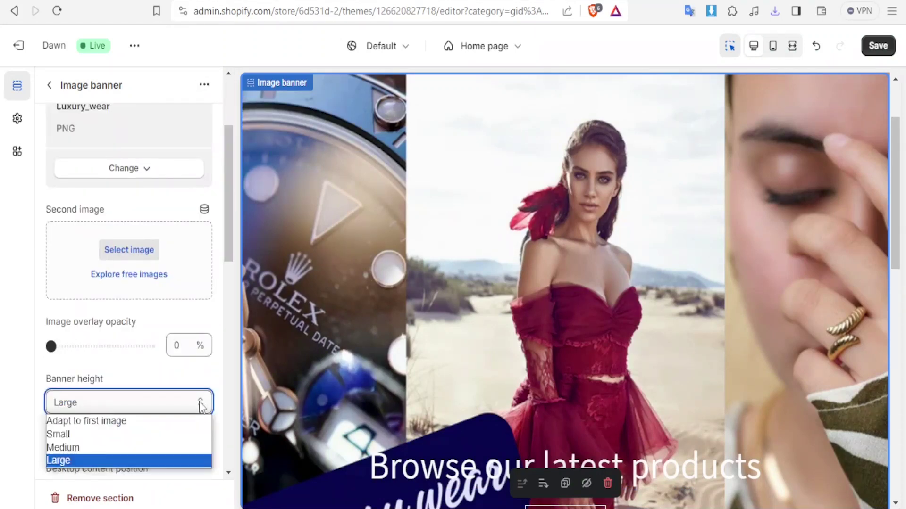
left_click(72, 447)
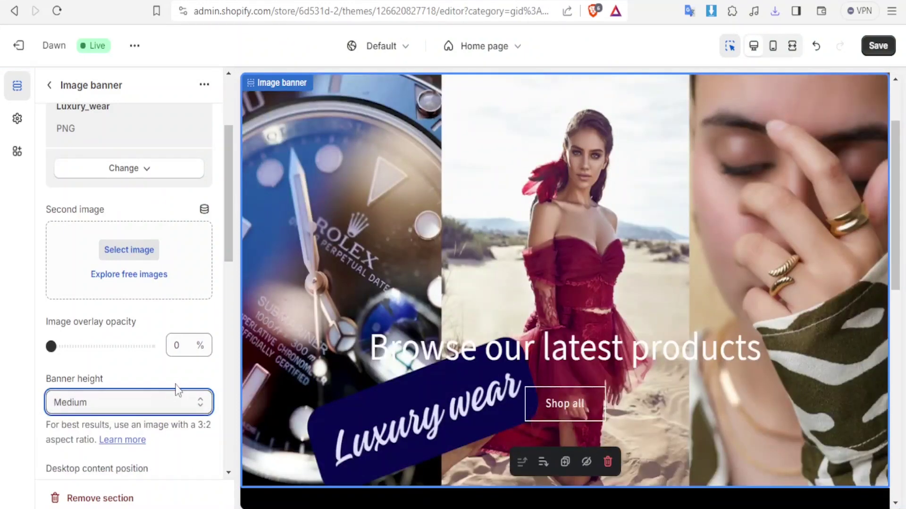
left_click(198, 404)
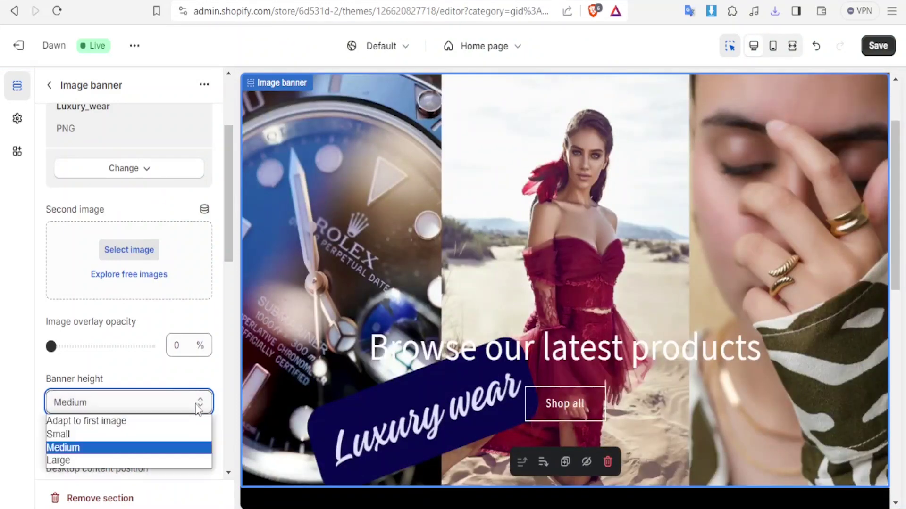
left_click(70, 434)
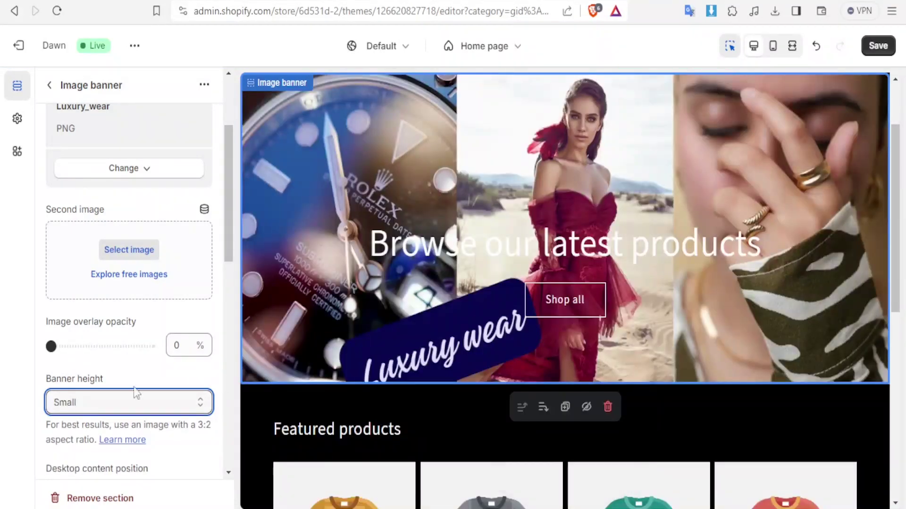
Step: Remove the banner's "Browse our latest products" heading and relabel its "Shop all" button "BUY NOW"
left_click(500, 256)
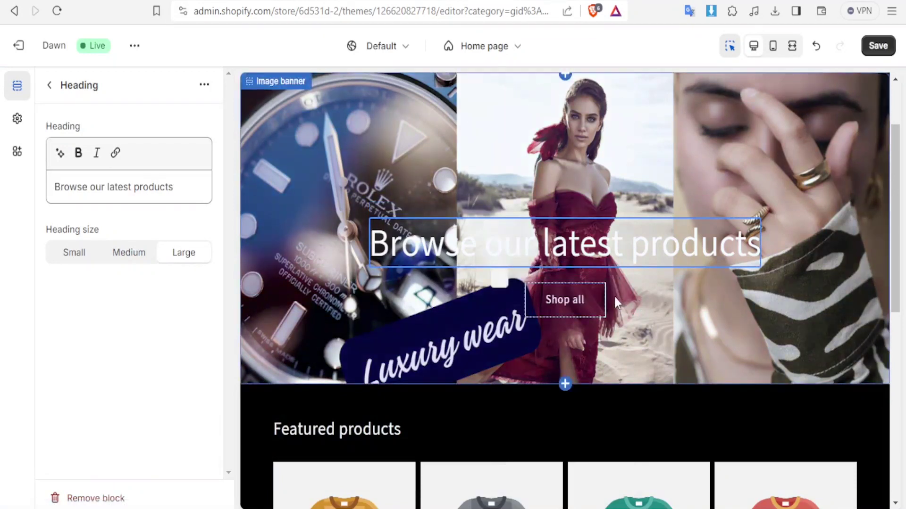
left_click(608, 290)
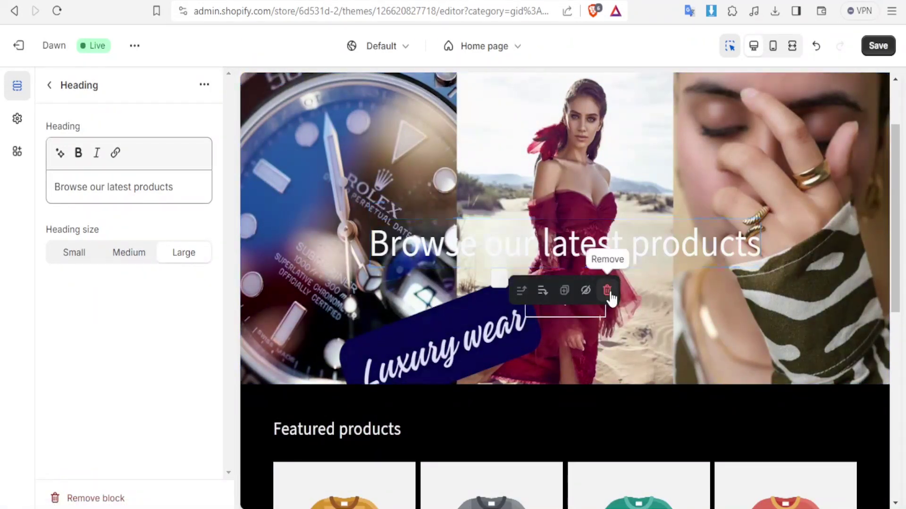
left_click(574, 309)
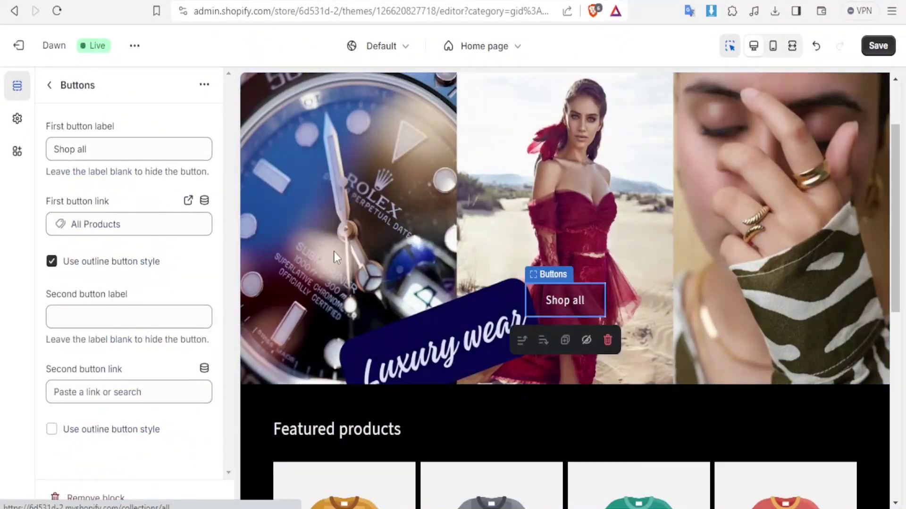
left_click(131, 149)
left_click_drag(132, 150, 42, 156)
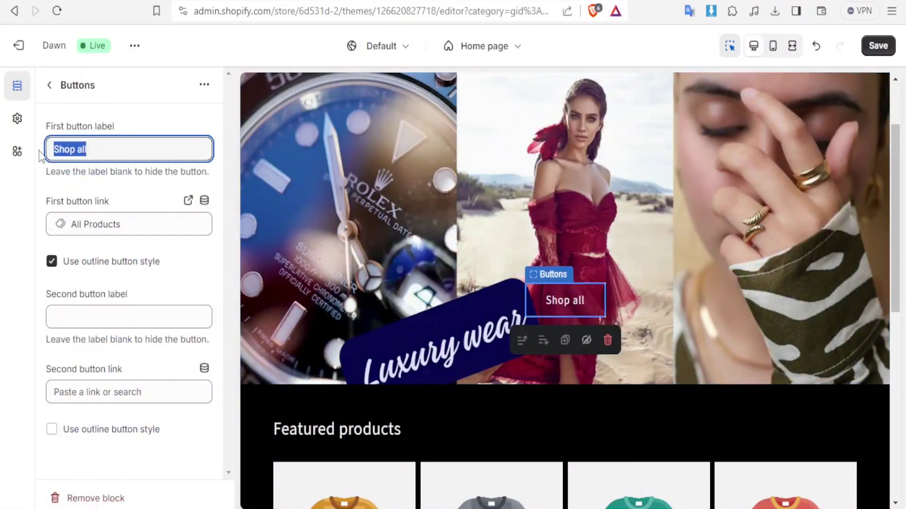
type("BUY NOW")
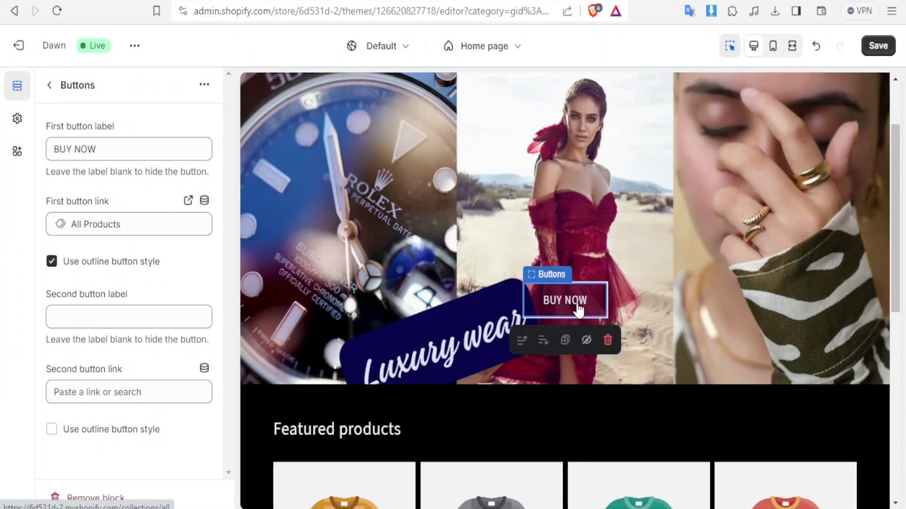
left_click(93, 393)
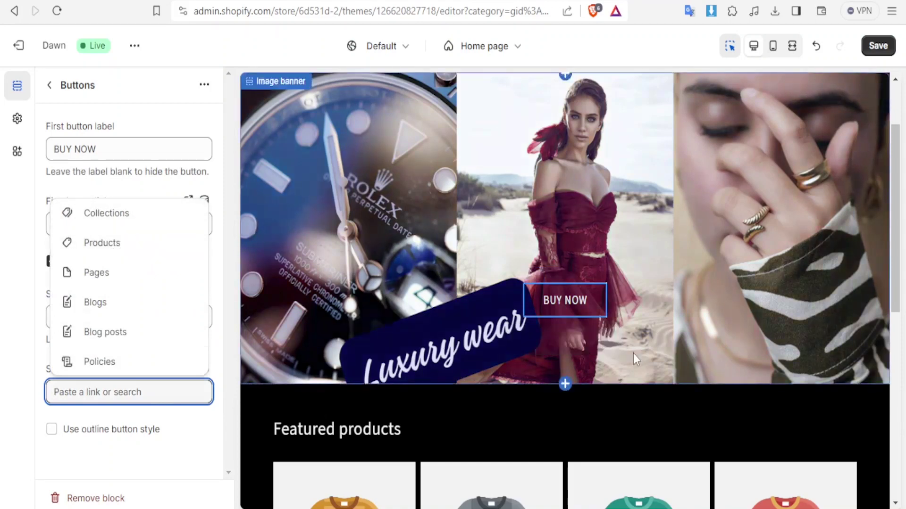
left_click_drag(580, 308, 591, 335)
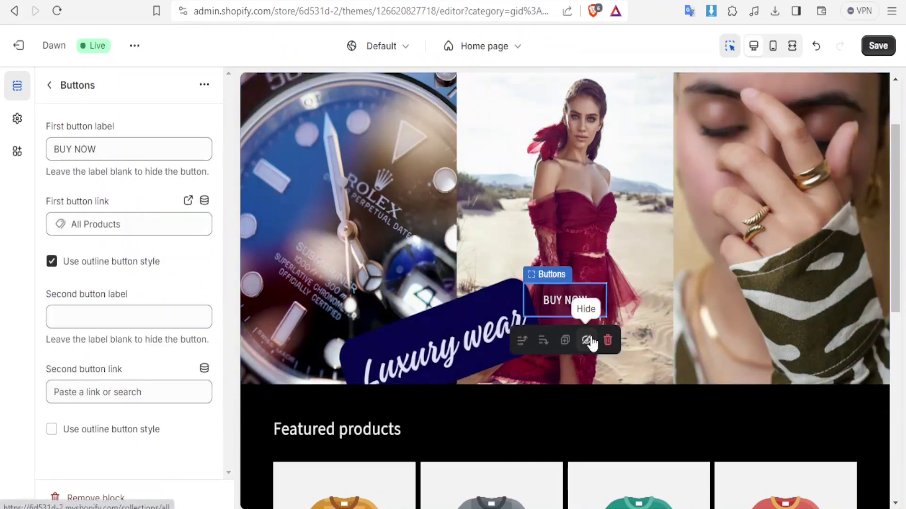
left_click(673, 331)
Step: Set the featured collection to 3 columns on desktop and lower its maximum number of products to show
scroll(899, 309, "down", 3)
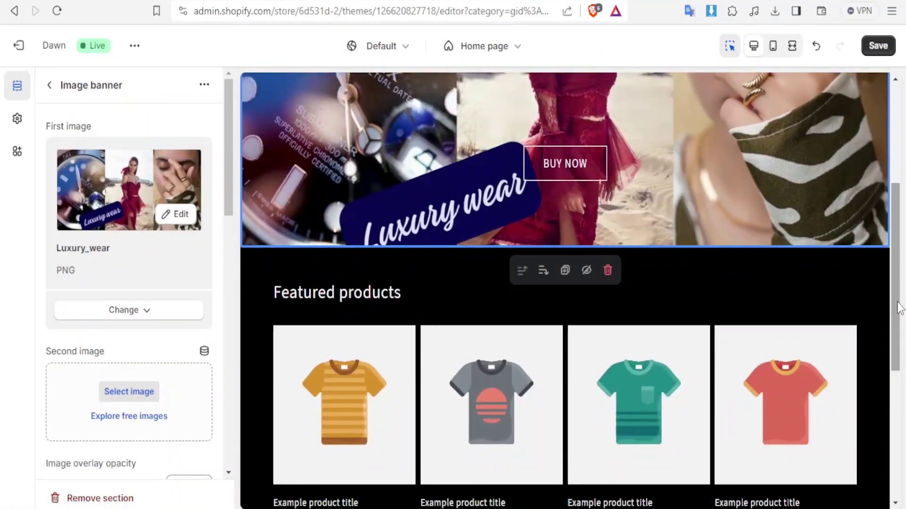
left_click_drag(899, 306, 897, 342)
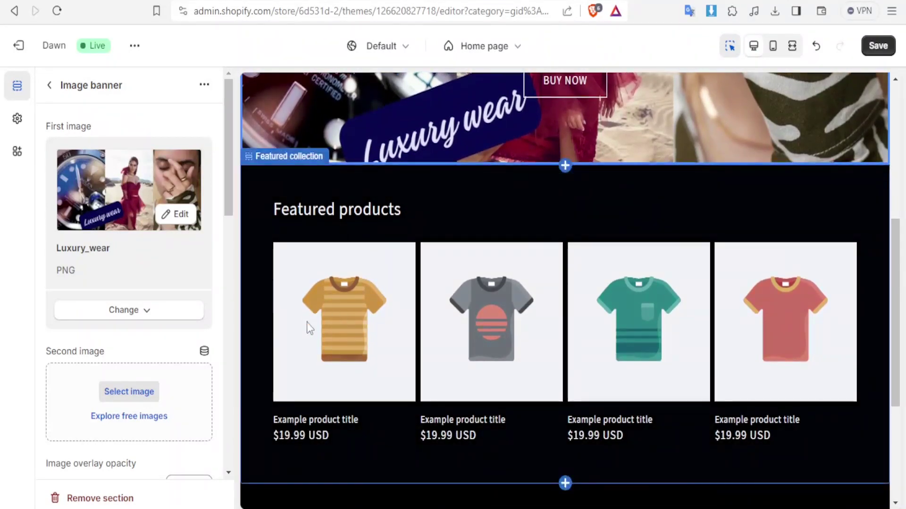
left_click(436, 207)
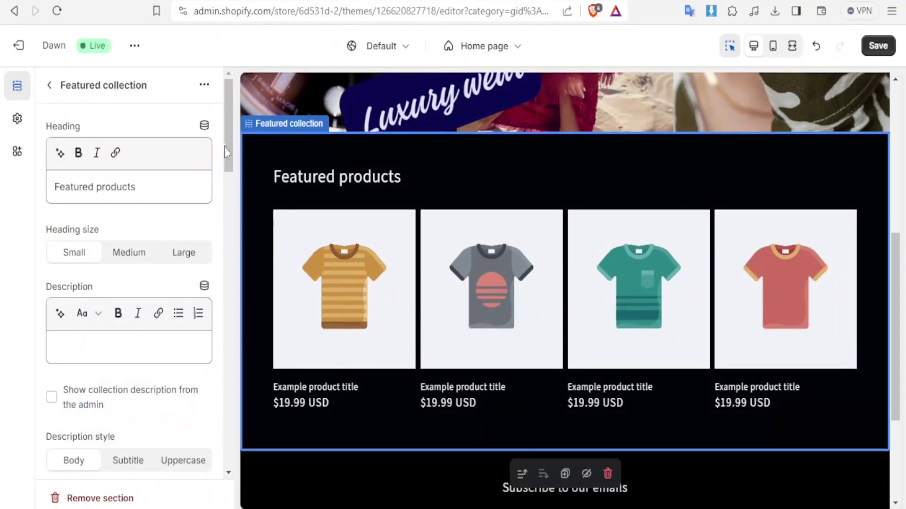
left_click_drag(226, 147, 226, 237)
left_click_drag(130, 355, 104, 355)
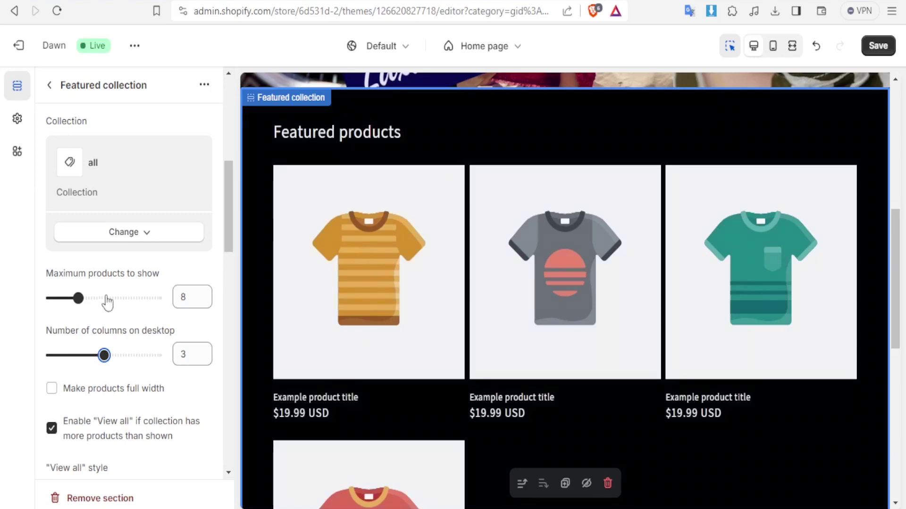
left_click_drag(80, 297, 50, 298)
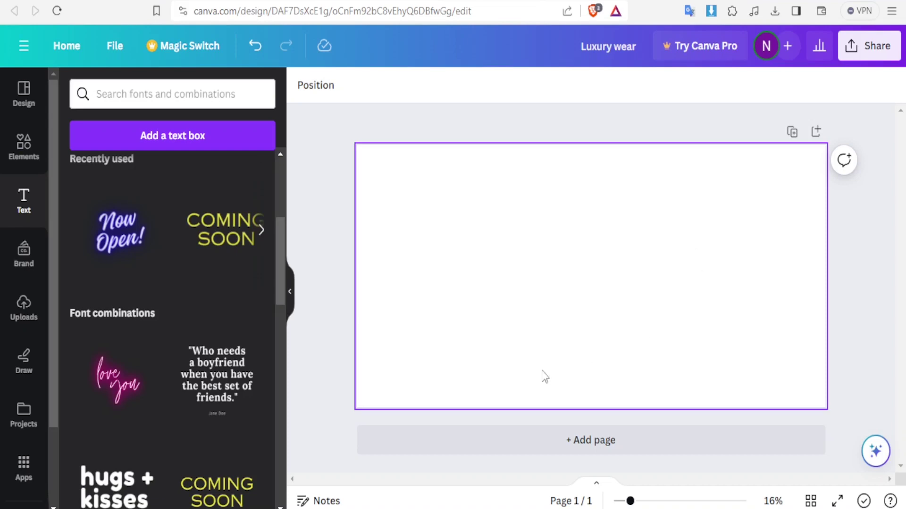
Step: In Canva, fill the grid columns from left to right with the crouching woman, denim jacket and red sports car photos
left_click(24, 307)
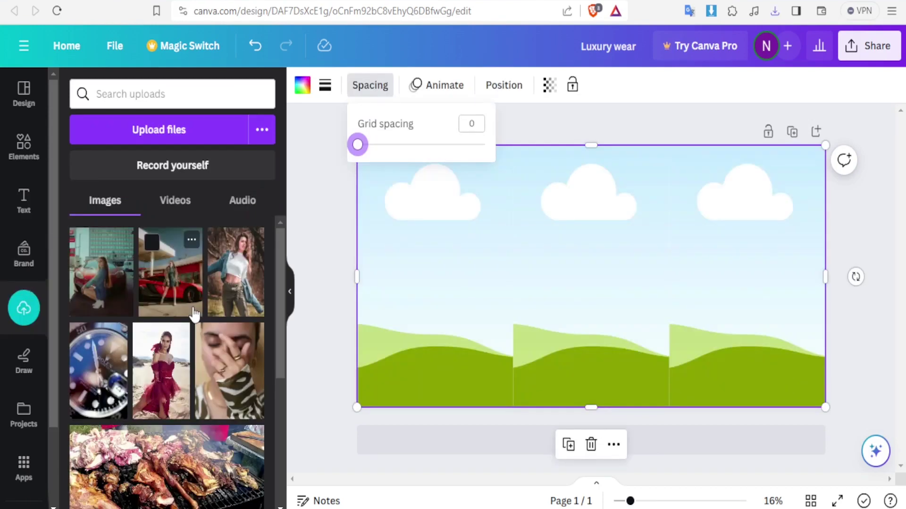
left_click_drag(245, 290, 545, 272)
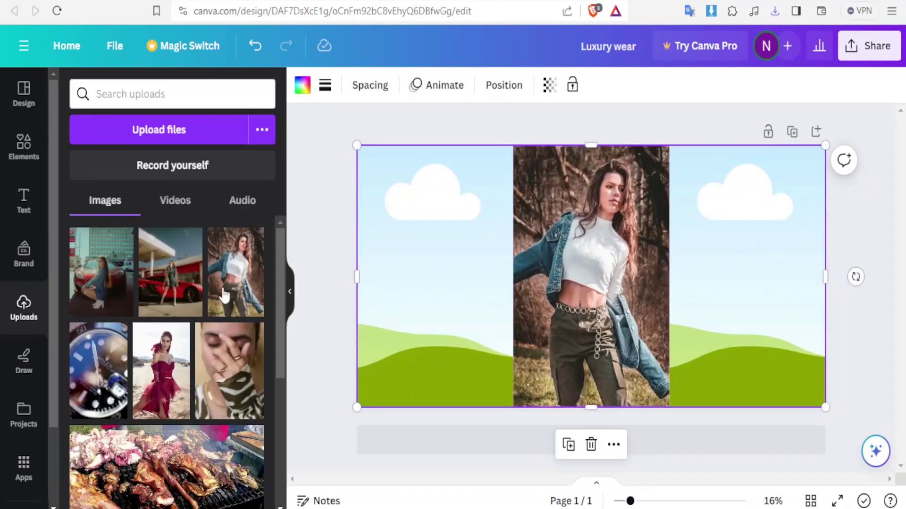
left_click_drag(119, 295, 424, 269)
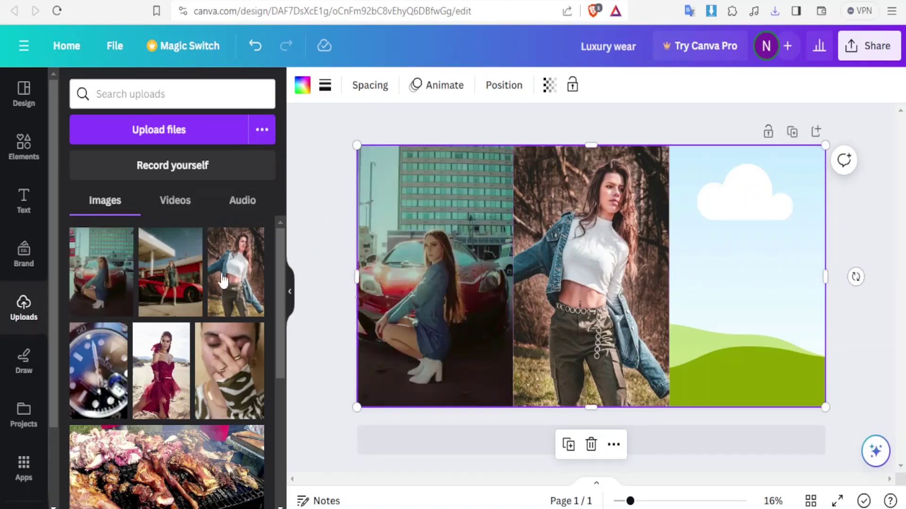
left_click_drag(152, 278, 711, 307)
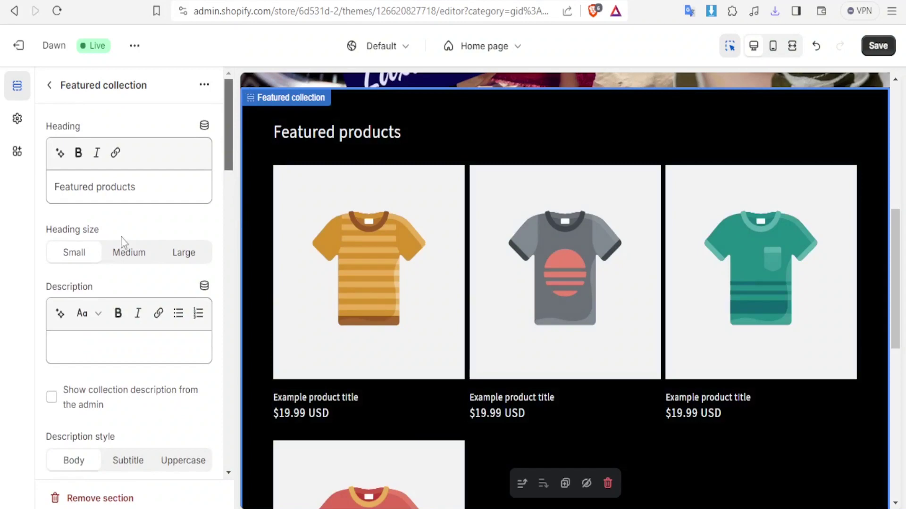
Step: In the Shopify theme editor, try the Medium and Small sizes for the "Featured products" heading, and choose Large
left_click(144, 191)
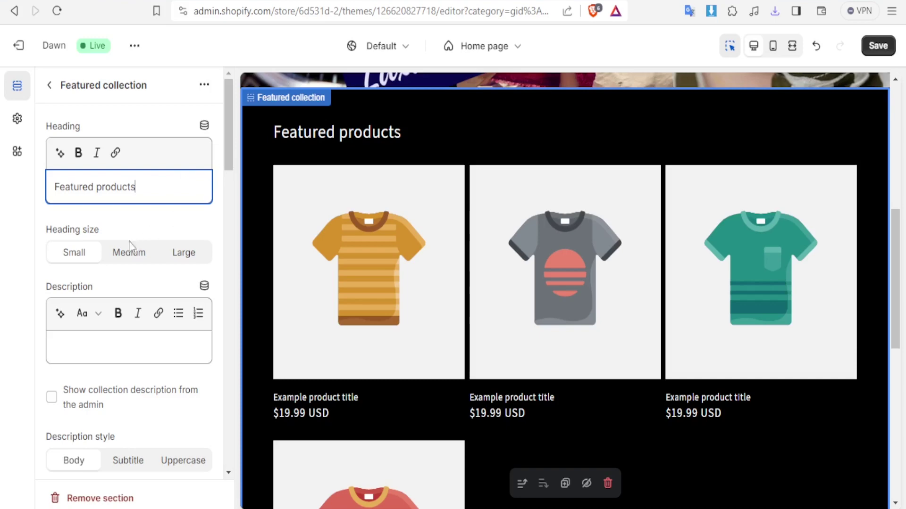
left_click(124, 258)
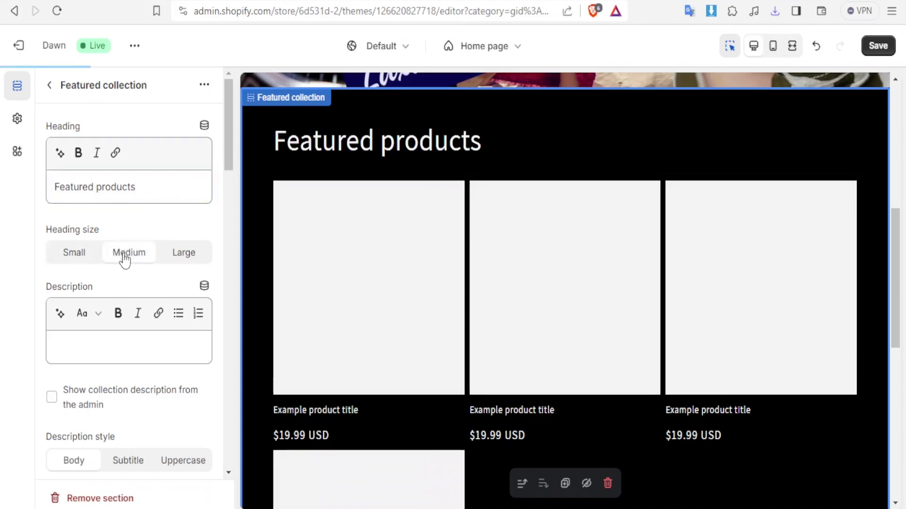
left_click(91, 258)
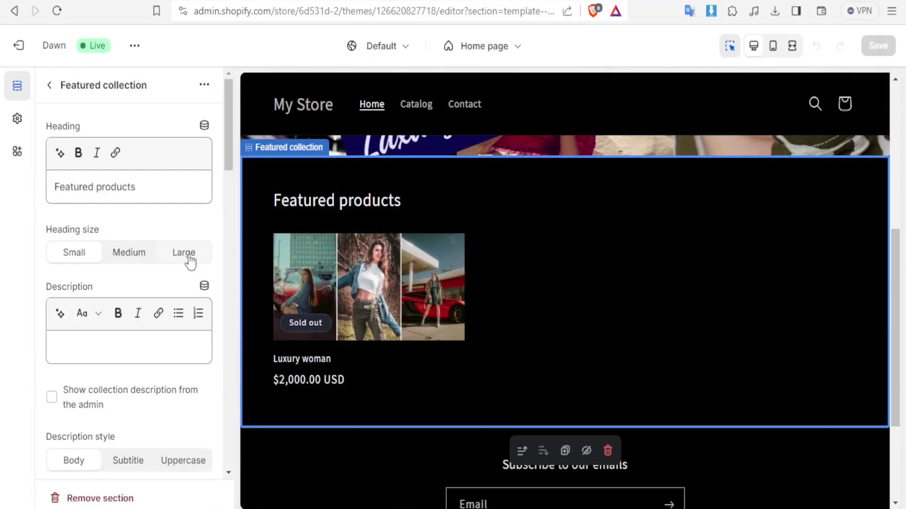
left_click(184, 254)
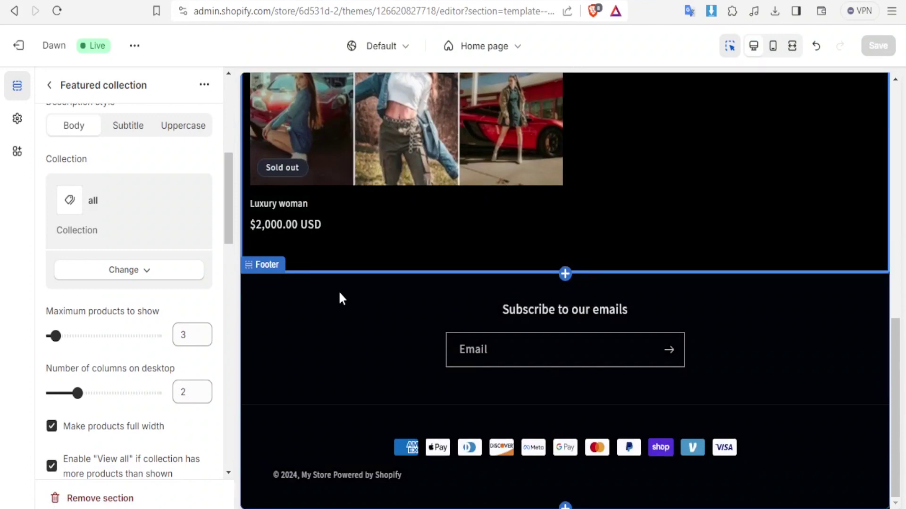
Step: Add a Multicolumn section to the template between the featured collection and the footer
mouse_move(566, 274)
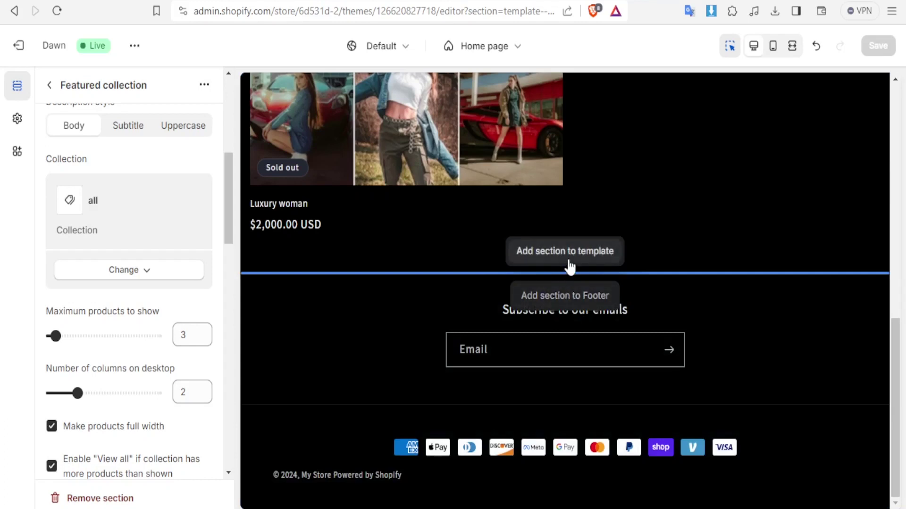
left_click(567, 259)
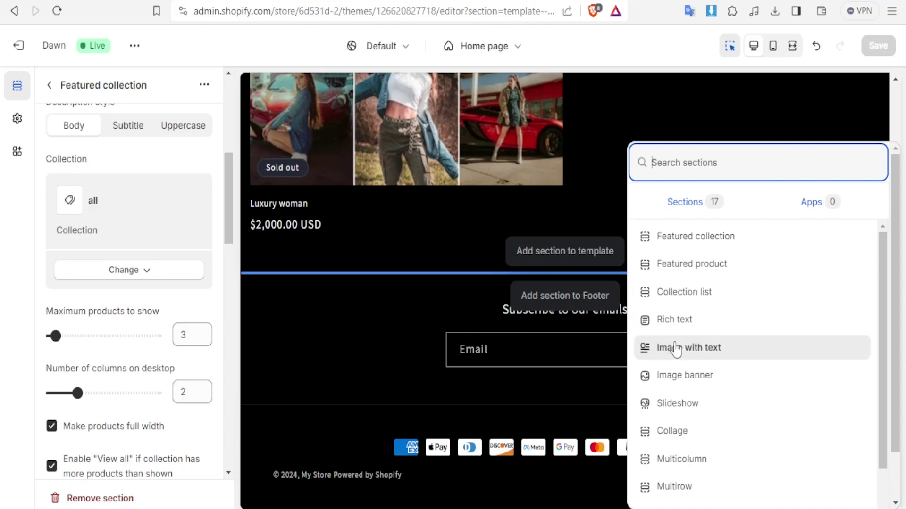
left_click(682, 459)
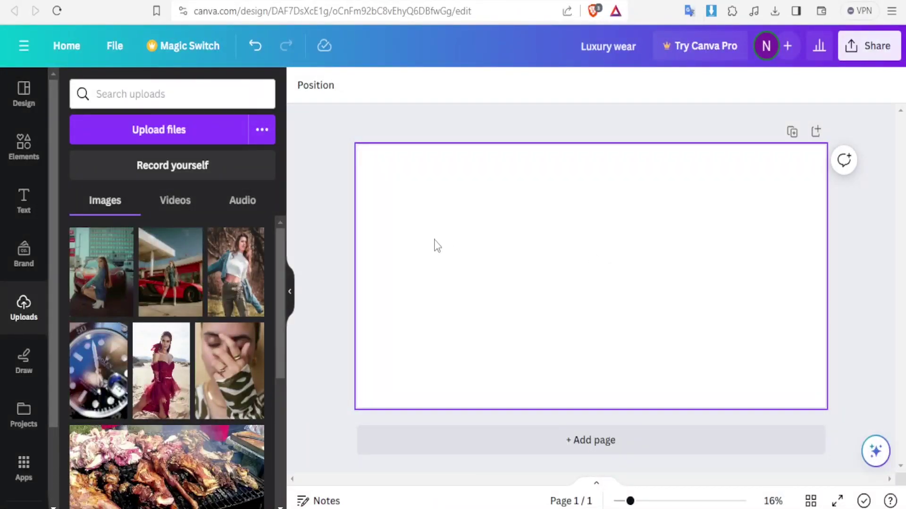
Step: In Canva, fill the blank page with a three-column grid and place a circular frame over its first column
left_click(25, 151)
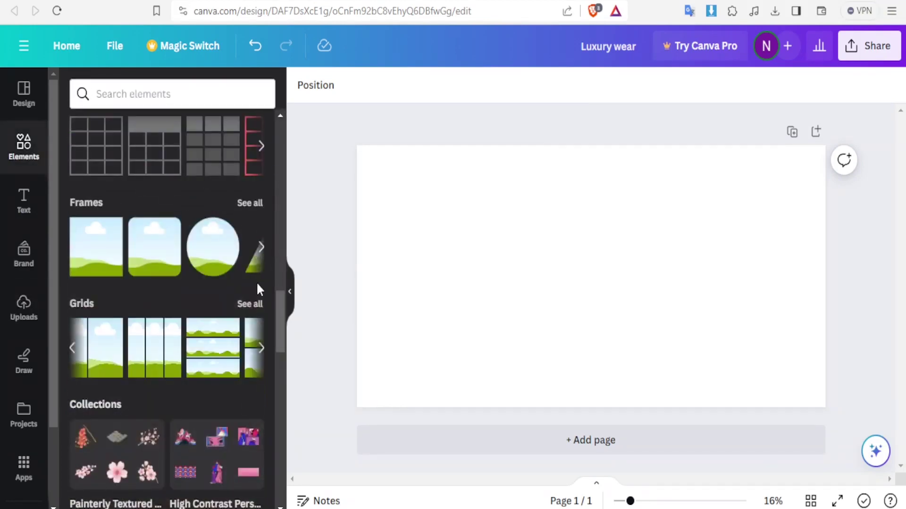
left_click(159, 354)
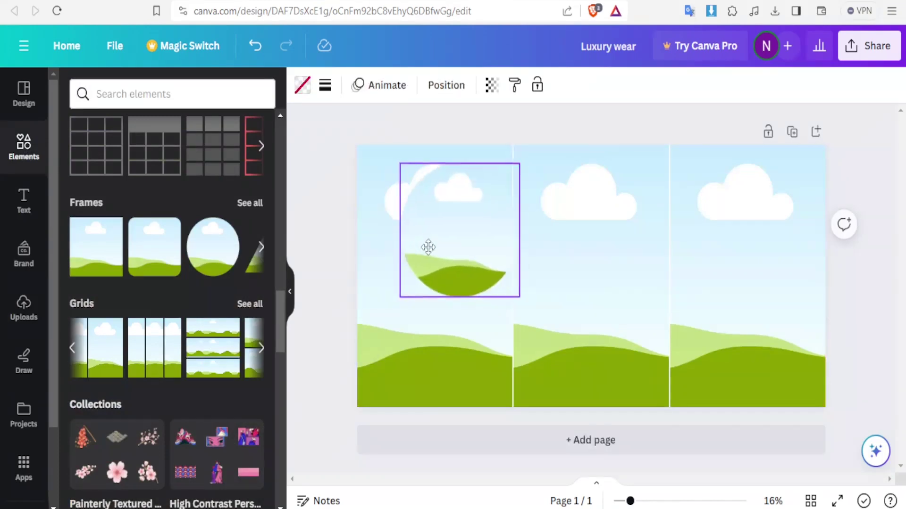
left_click_drag(428, 247, 404, 239)
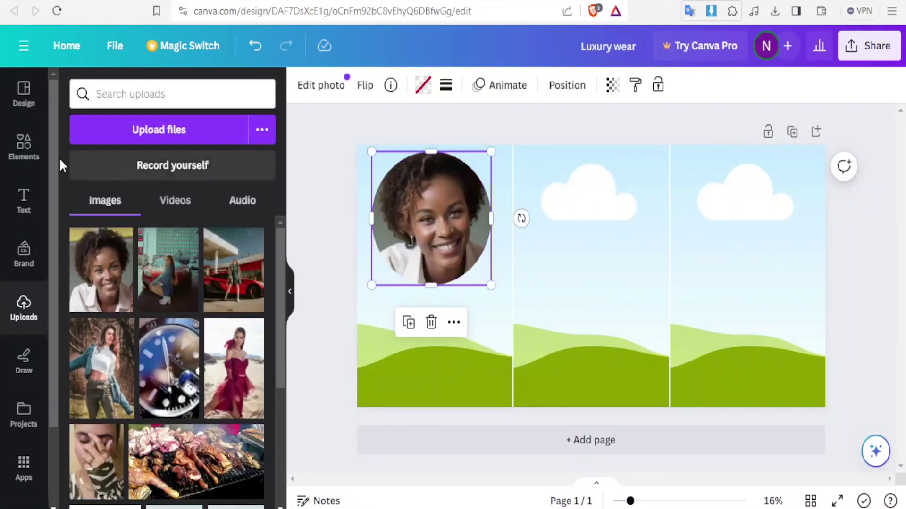
Step: Search elements for "5 star", place the yellow five-star graphic scaled down beneath the portrait, and add the "Who needs a boyfriend" quote font combination
left_click(25, 149)
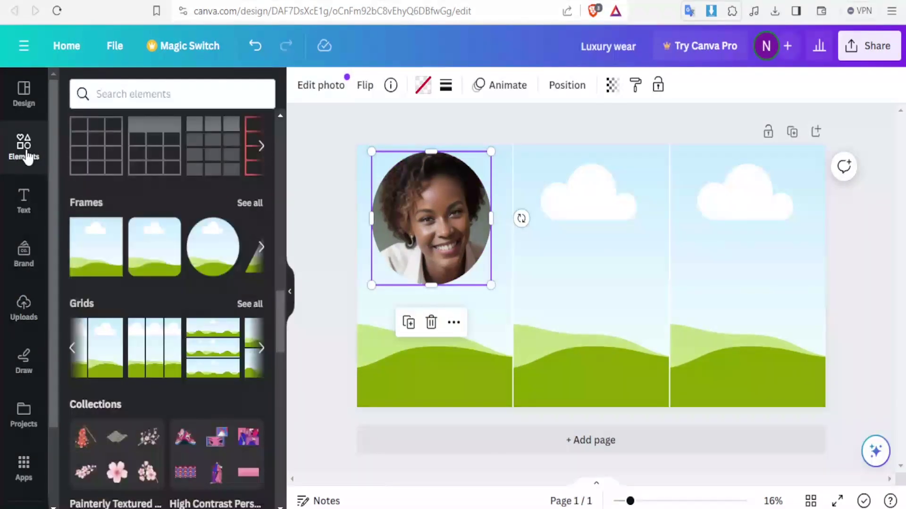
left_click(126, 96)
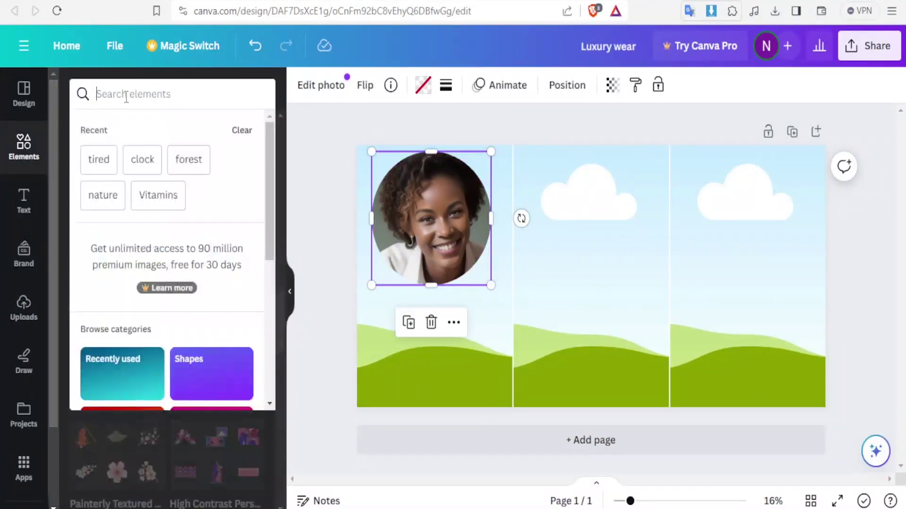
type("5 star")
key("Return")
left_click(212, 258)
left_click_drag(548, 285, 415, 317)
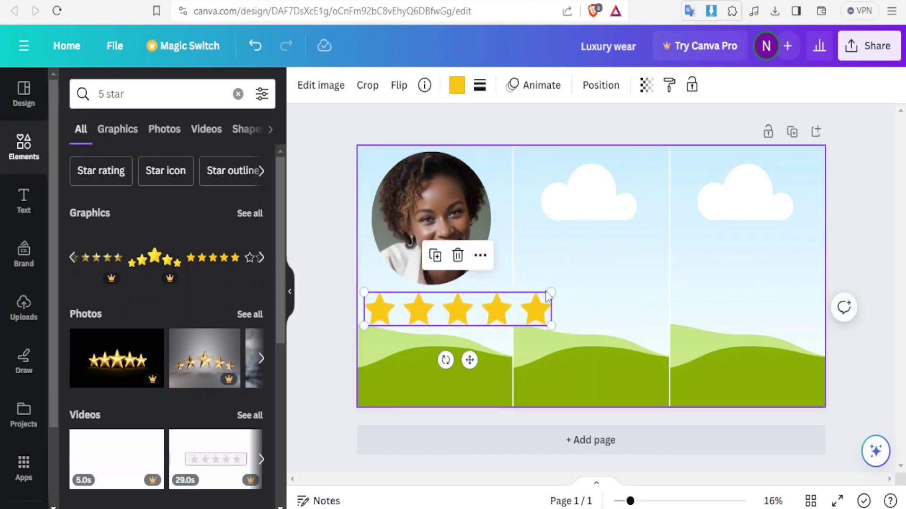
left_click_drag(550, 292, 459, 301)
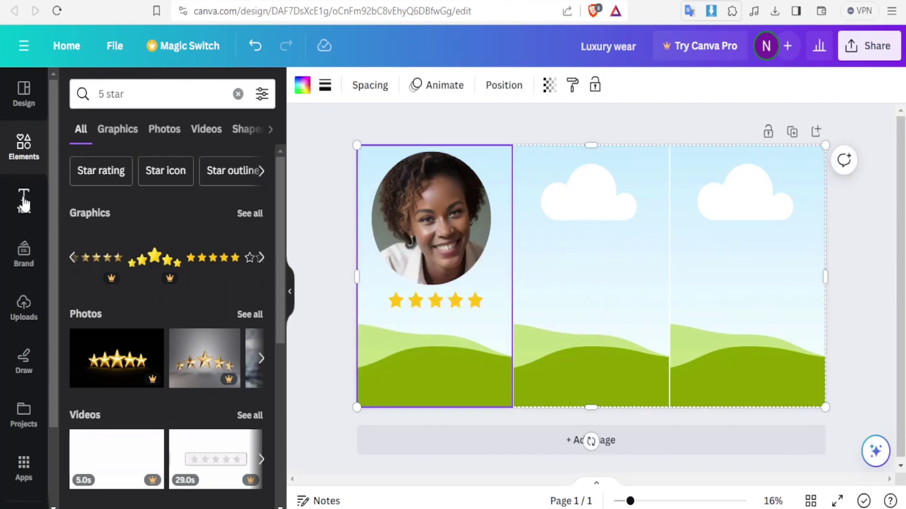
left_click(24, 198)
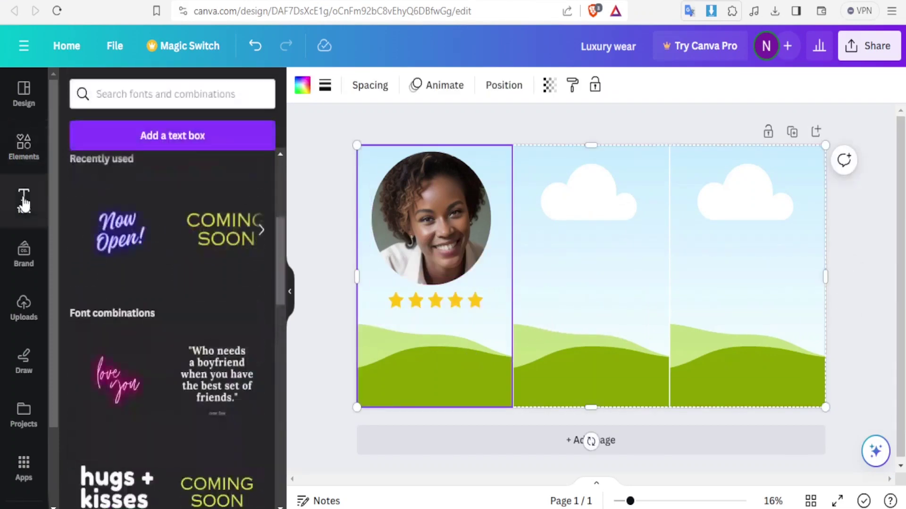
left_click(209, 359)
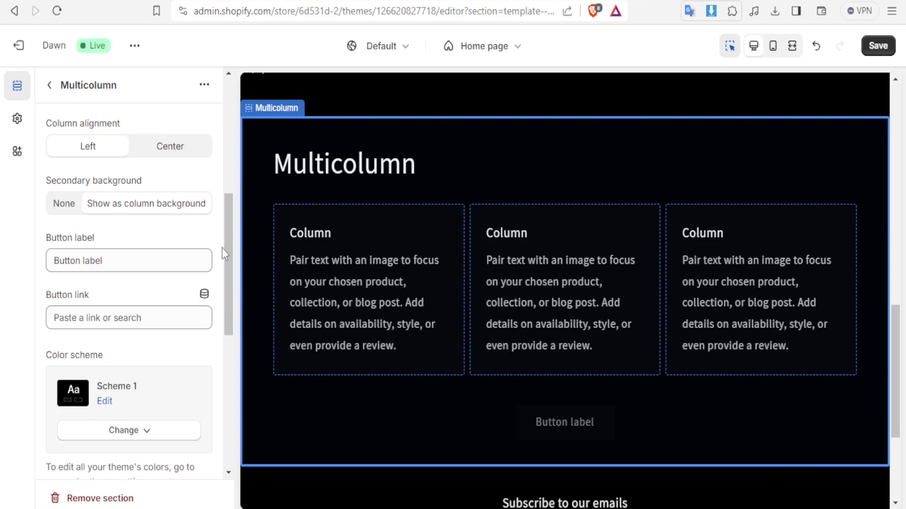
Step: In the Shopify theme editor, change the Multicolumn heading to "Customer reviews" and choose rev2.PNG as the first column's image
scroll(222, 248, "up", 7)
left_click_drag(142, 184, 2, 180)
type("C")
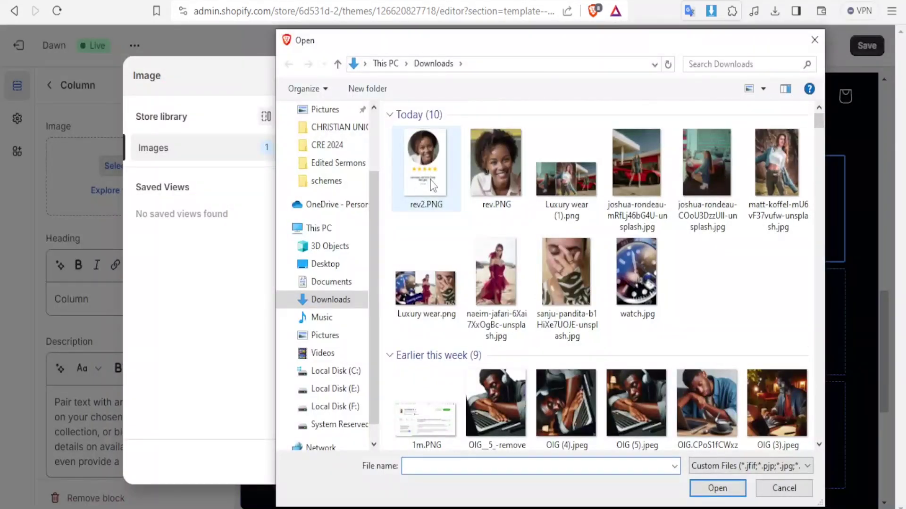
left_click(426, 163)
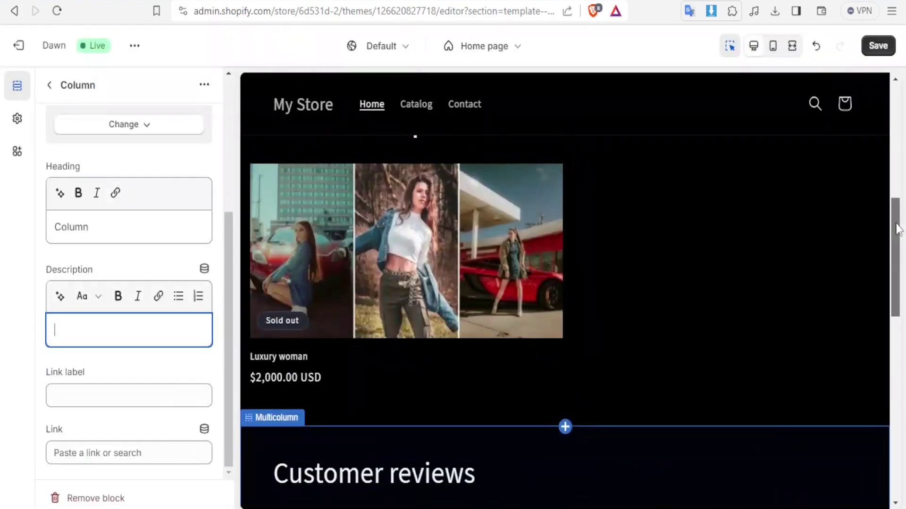
scroll(903, 302, "down", 5)
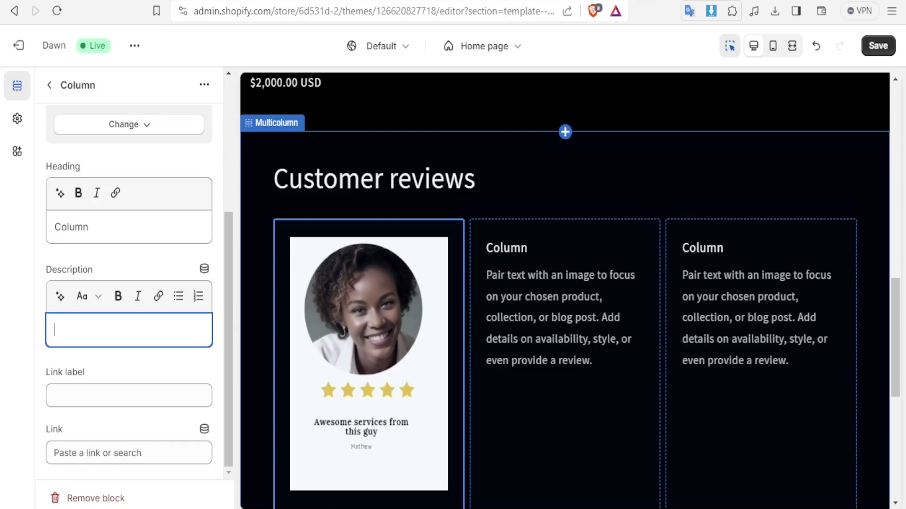
left_click_drag(896, 302, 901, 397)
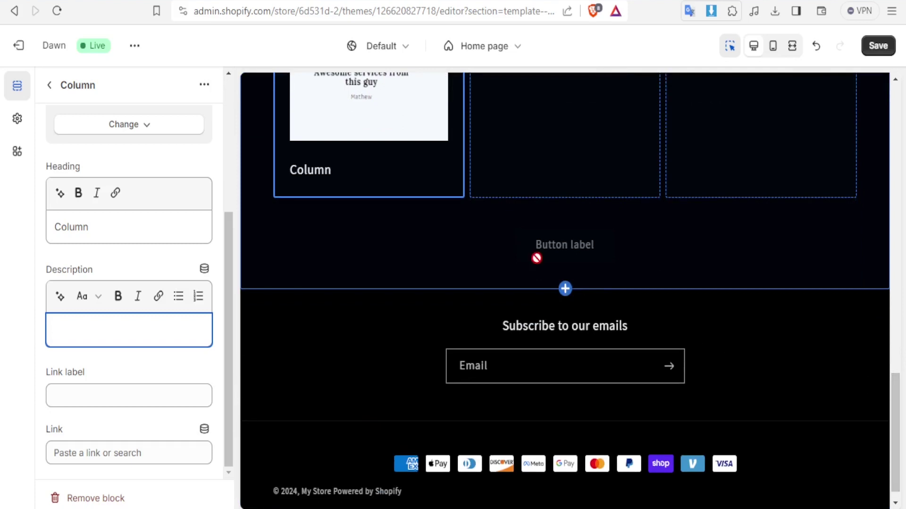
mouse_move(563, 287)
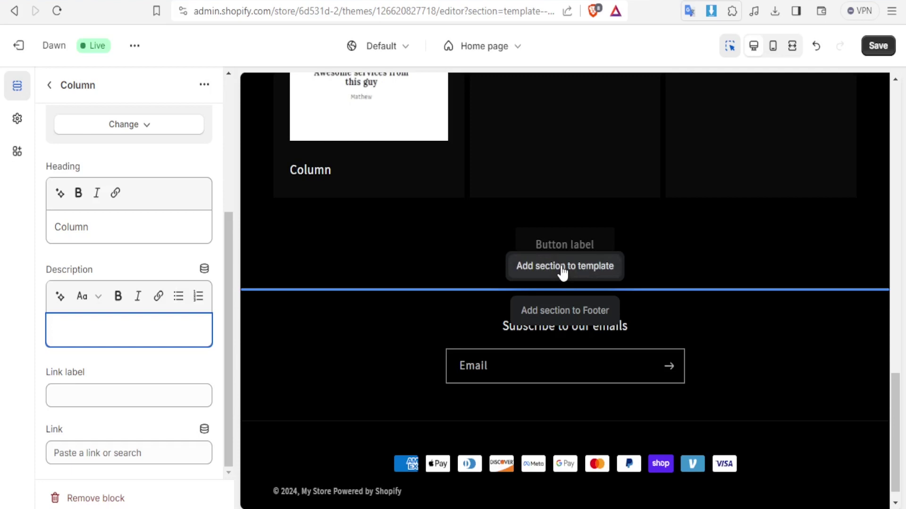
left_click(562, 267)
key("Escape")
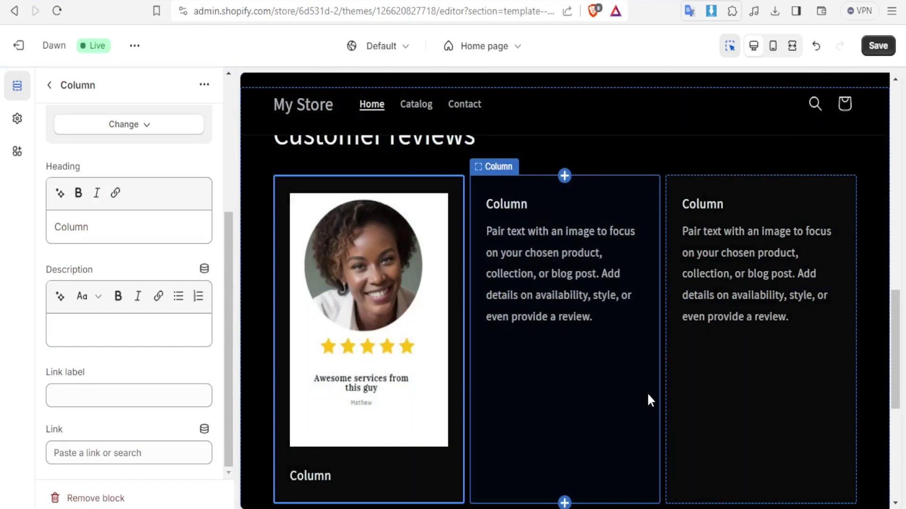
Step: Add a Slideshow section below the customer reviews and open the settings of its first slide
left_click(565, 501)
left_click(135, 405)
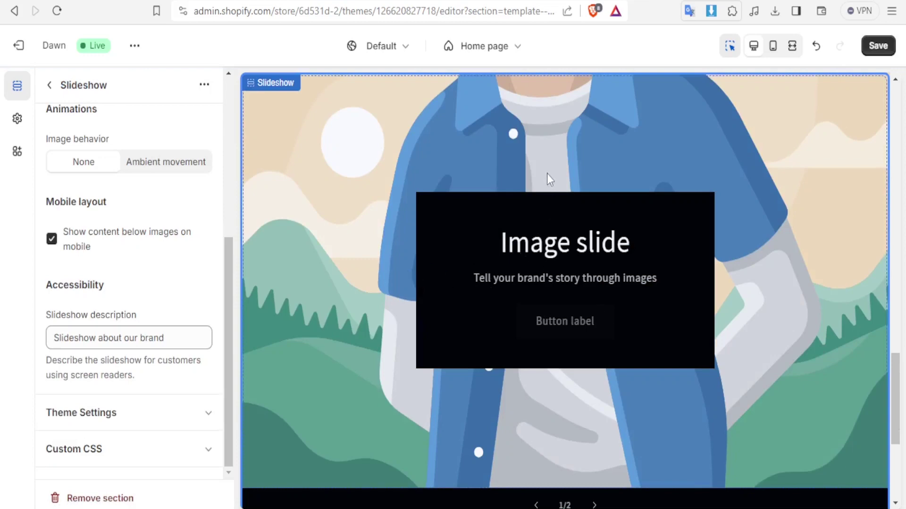
left_click(548, 159)
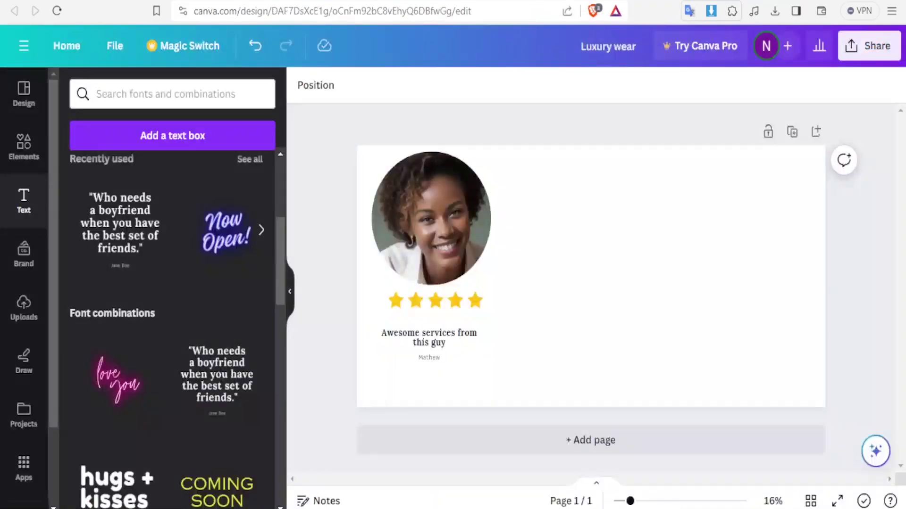
Step: In Canva, delete the portrait, star rating and review quote, and fill the page with a two-column grid
left_click(462, 189)
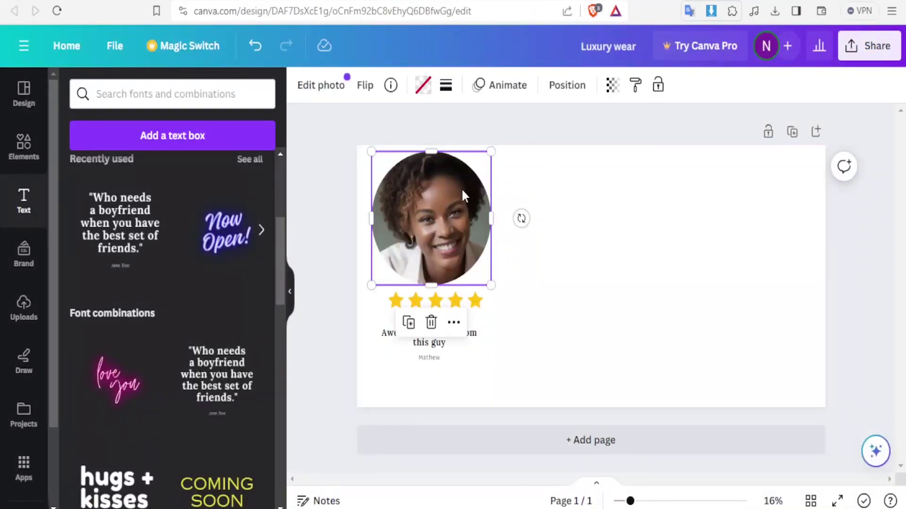
key("Delete")
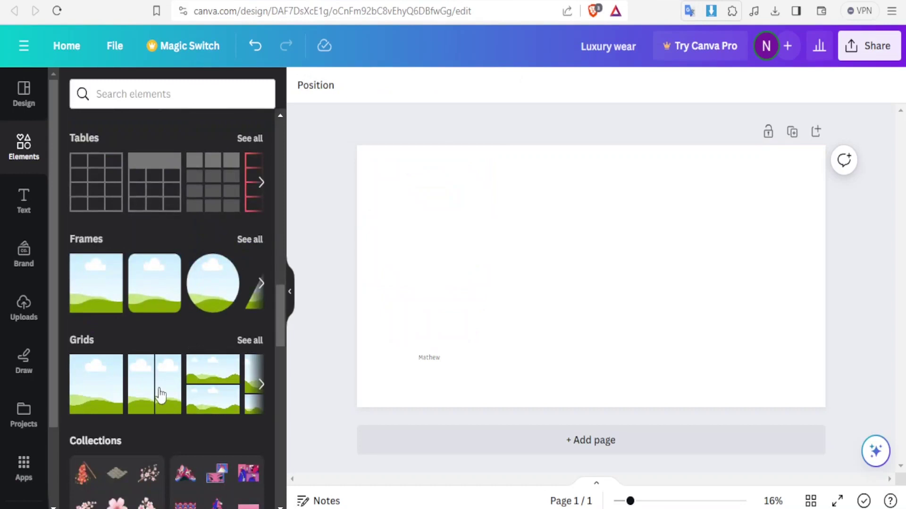
left_click(161, 394)
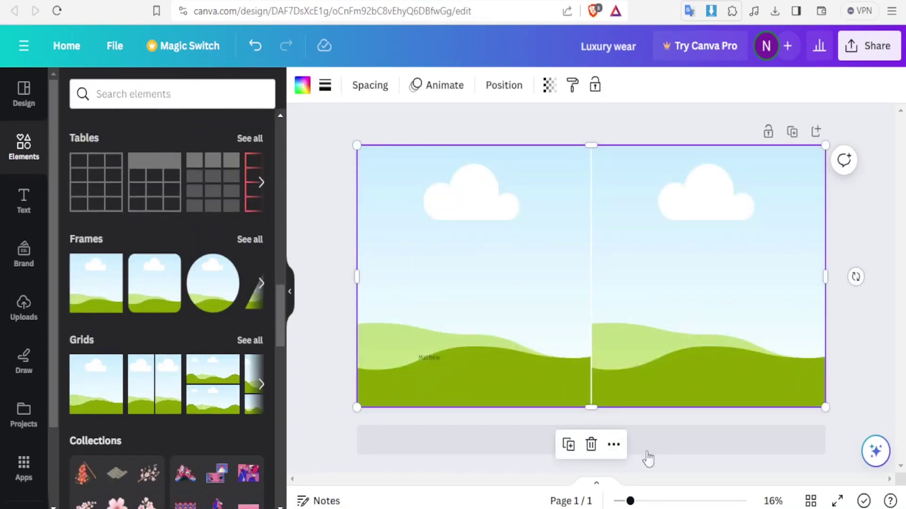
Step: Bring in photos from the Downloads folder and fill the grid with the laughing baby first and the man asleep at his laptop second
mouse_move(310, 508)
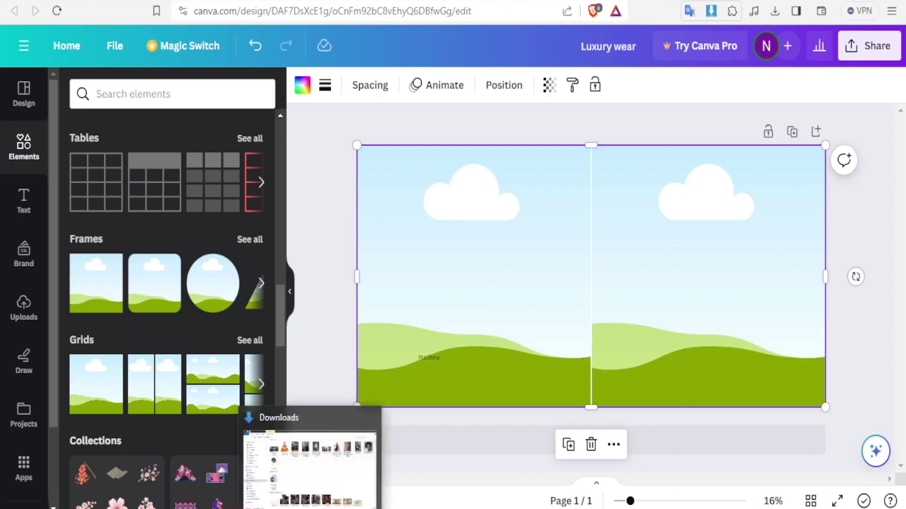
left_click(310, 469)
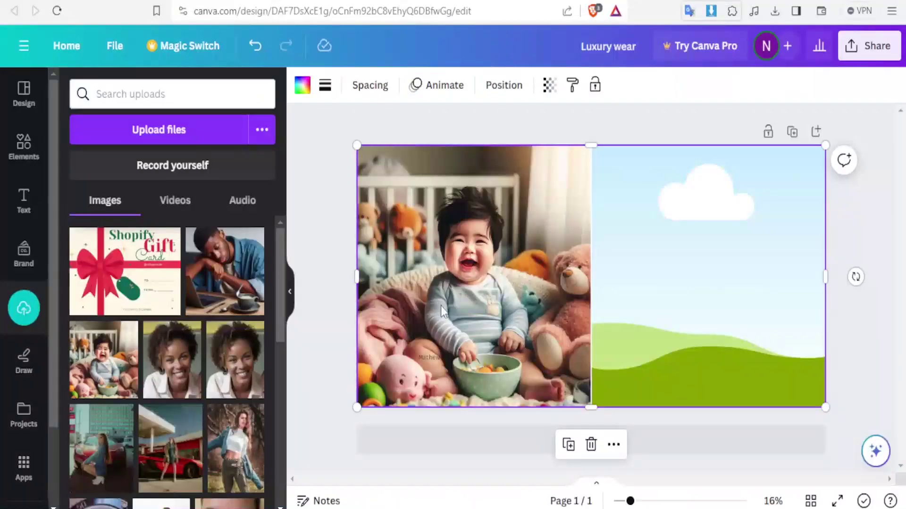
left_click_drag(227, 273, 647, 302)
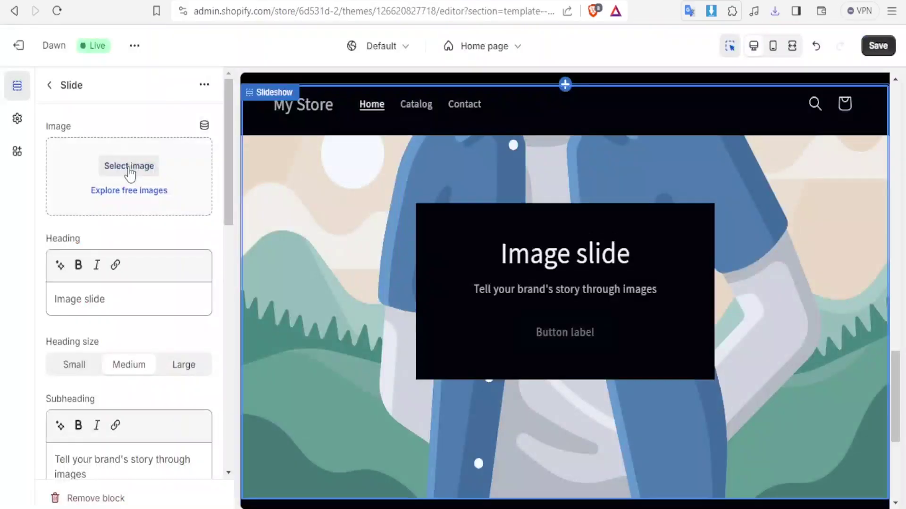
Step: In the Shopify theme editor, upload "Luxury wear (2).png" from Downloads as the first slide's image
left_click(127, 165)
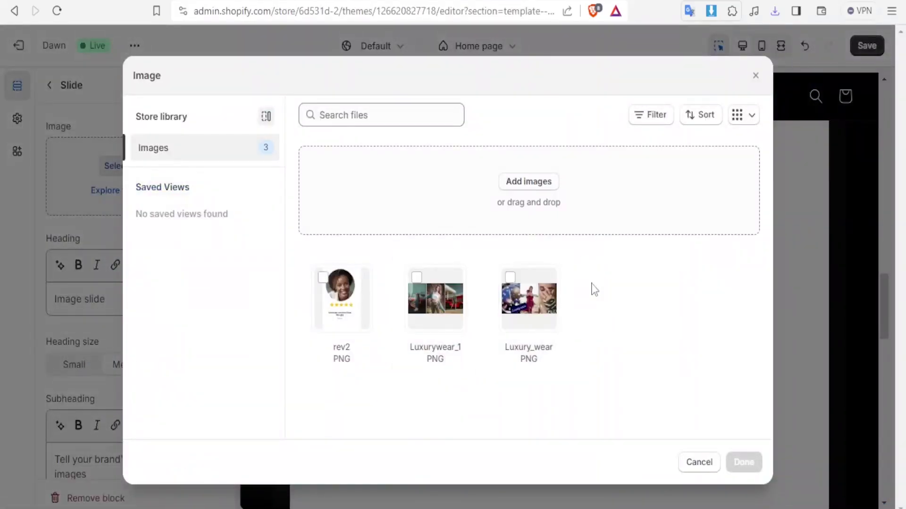
left_click(537, 185)
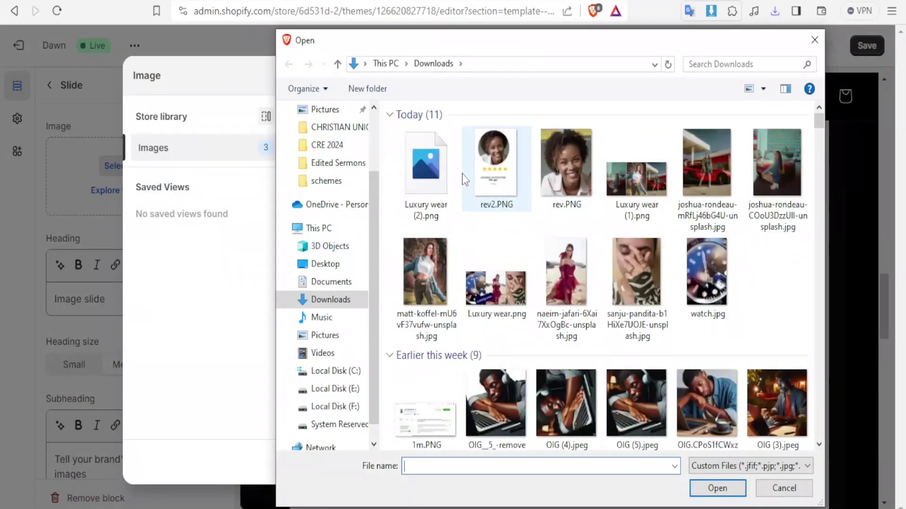
left_click(427, 177)
left_click(636, 403)
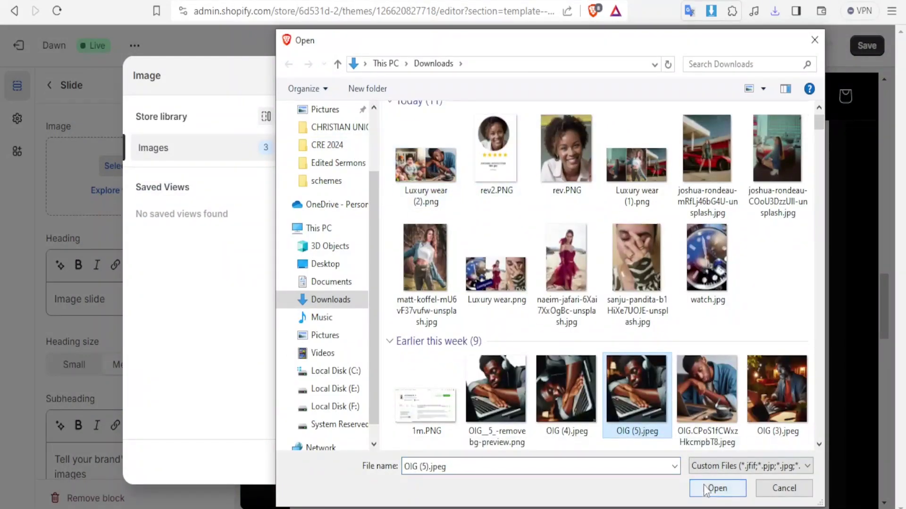
left_click(440, 186)
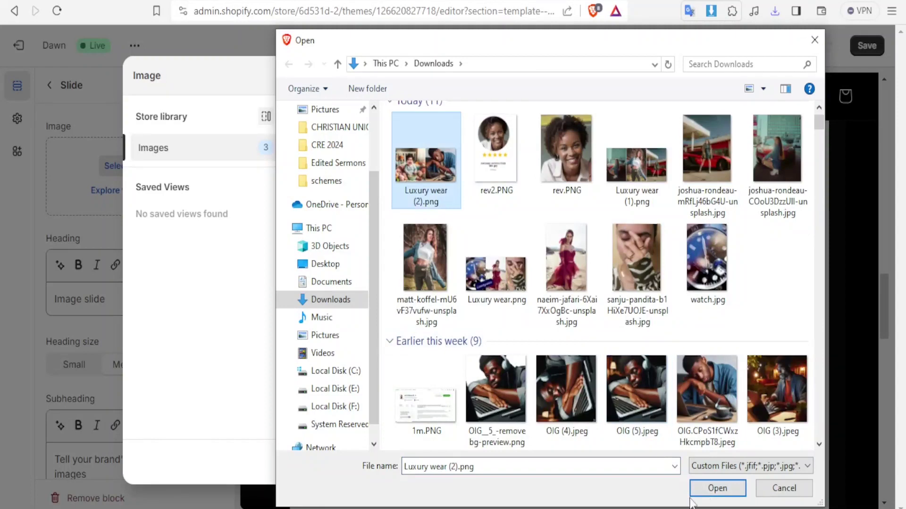
left_click(717, 488)
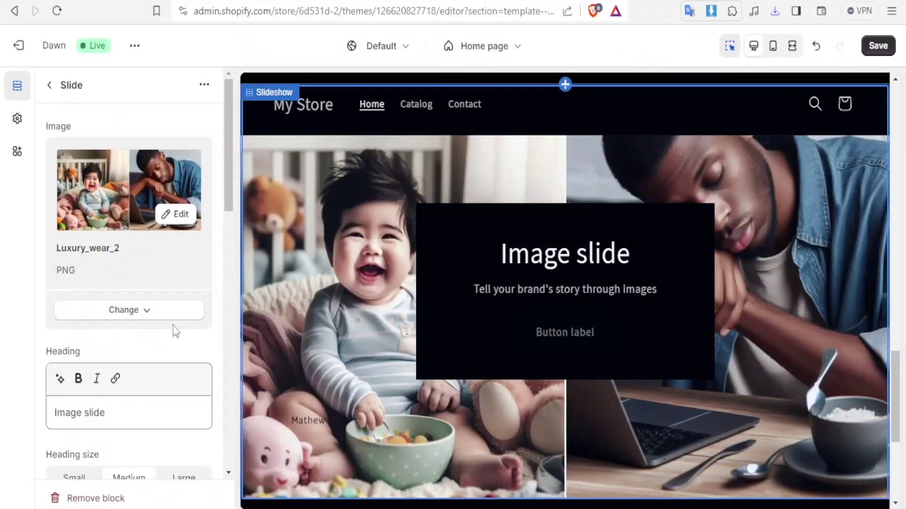
Step: Set the slide's heading to "Buy Now" in Small size and clear its subheading
left_click_drag(229, 208, 228, 231)
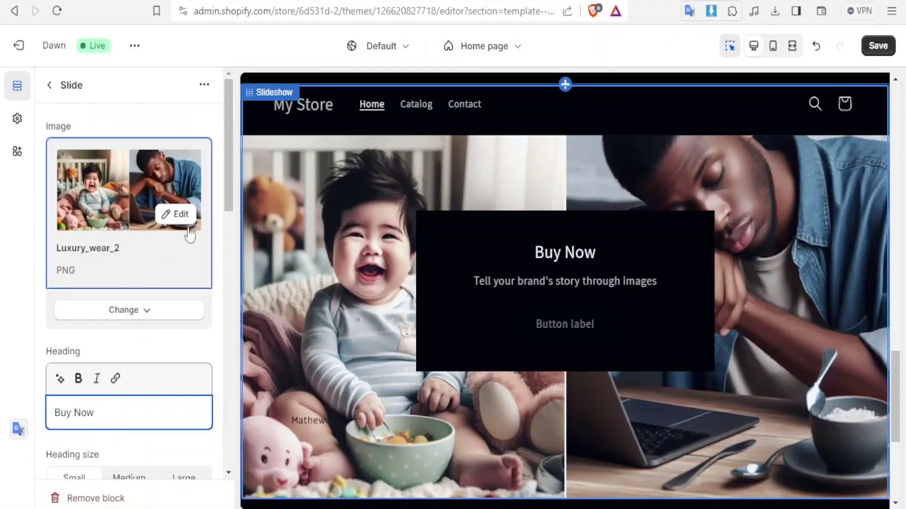
scroll(222, 243, "down", 4)
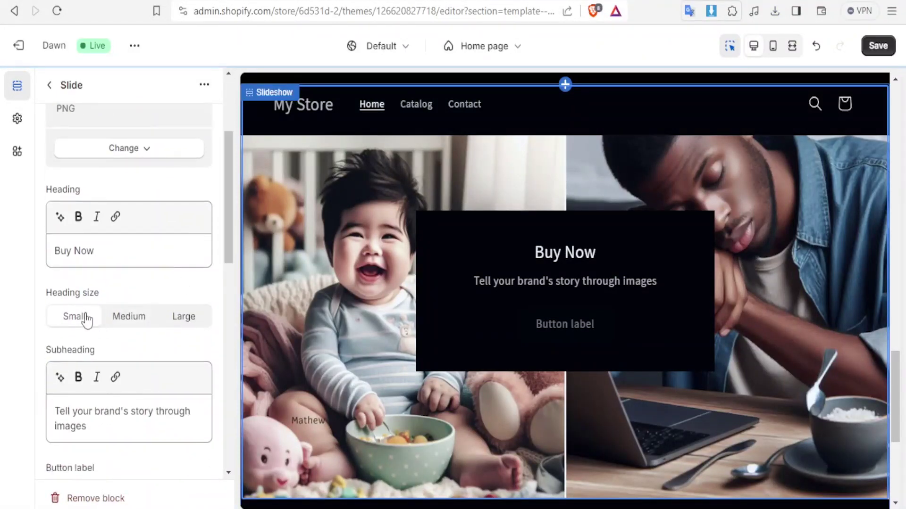
left_click_drag(102, 432, 48, 417)
key("BackSpace")
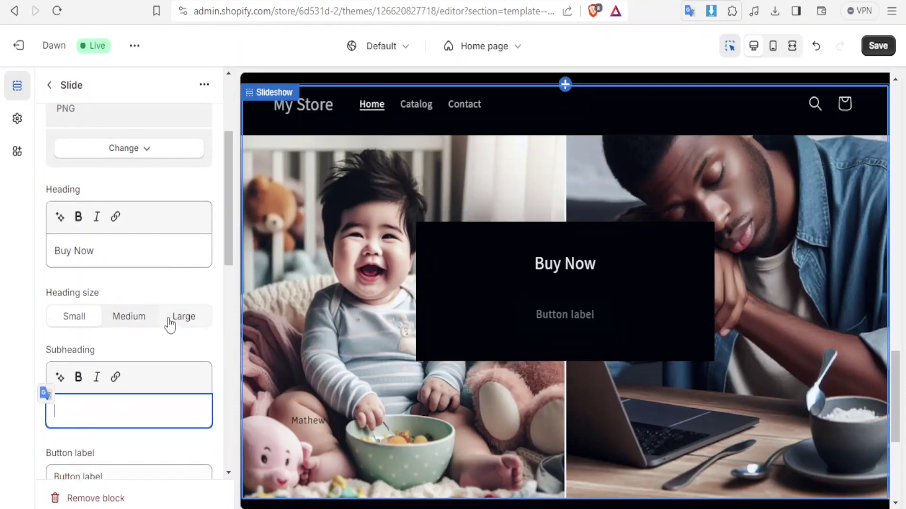
Step: Try the outline style on the slide's button and turn it off again
left_click_drag(228, 256, 230, 328)
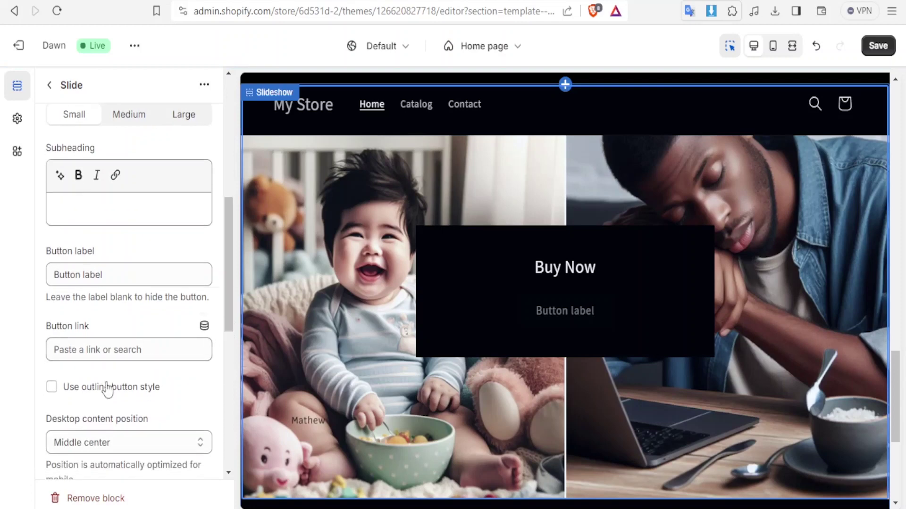
left_click(52, 387)
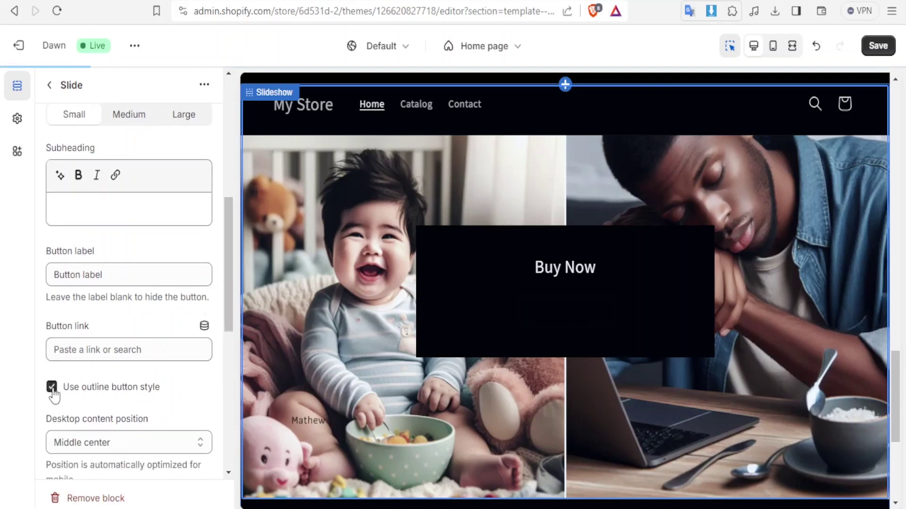
left_click(53, 389)
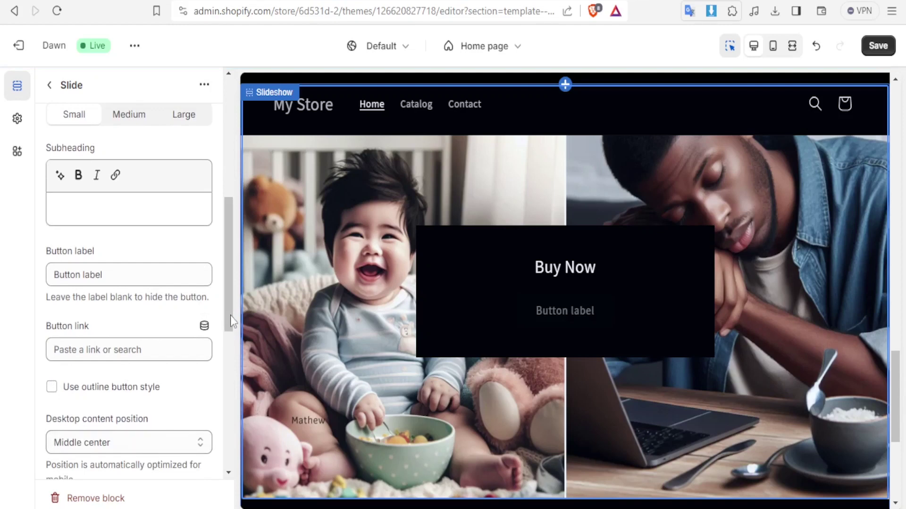
scroll(230, 312, "down", 3)
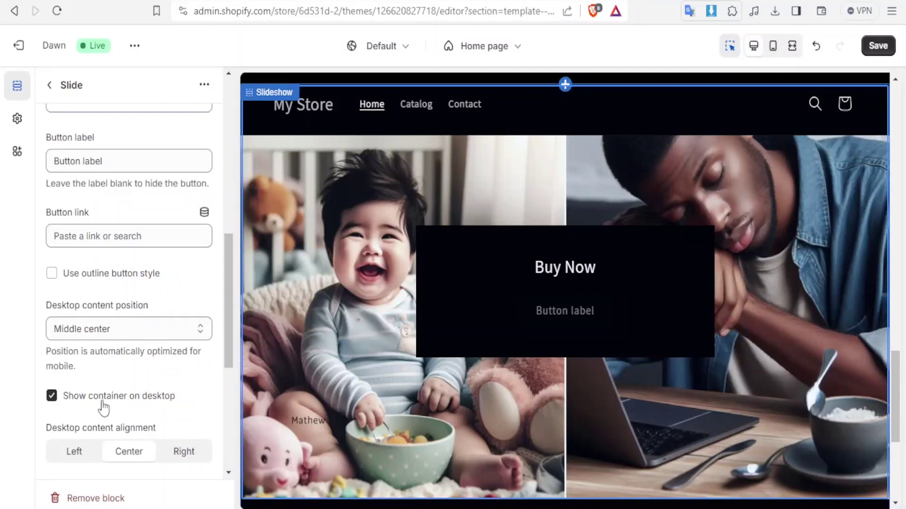
Step: Turn off the first slide's container on desktop and save the theme changes
left_click(51, 396)
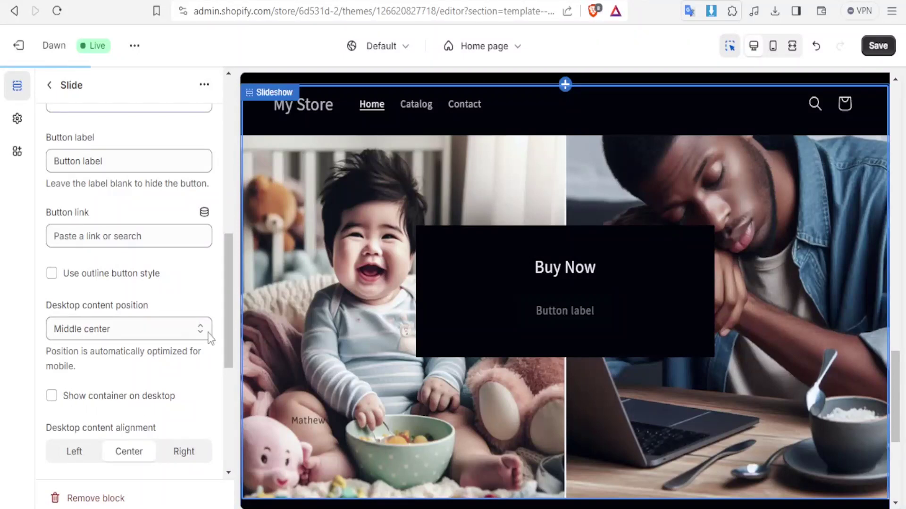
left_click_drag(237, 330, 229, 356)
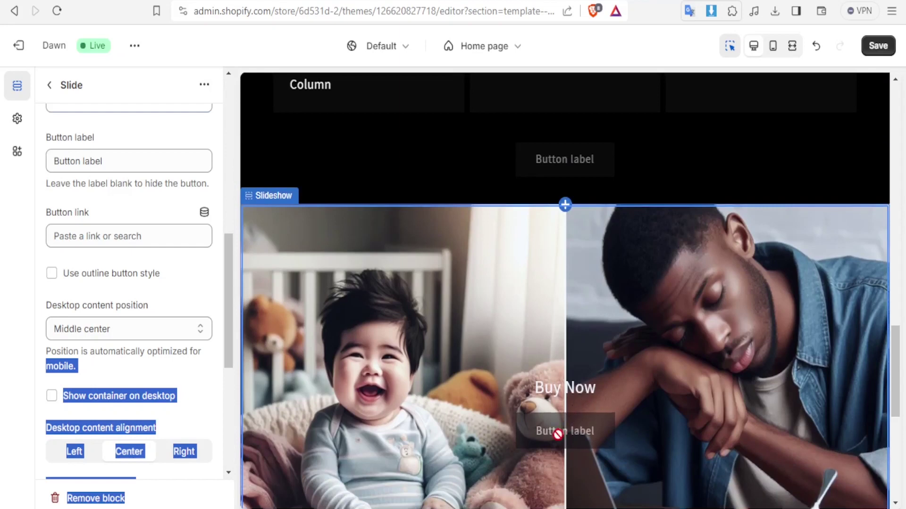
scroll(230, 236, "up", 5)
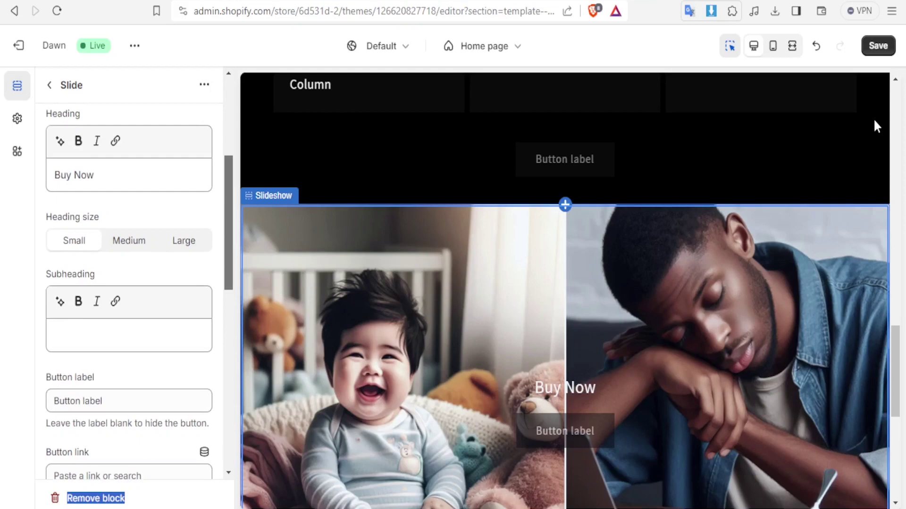
left_click(878, 46)
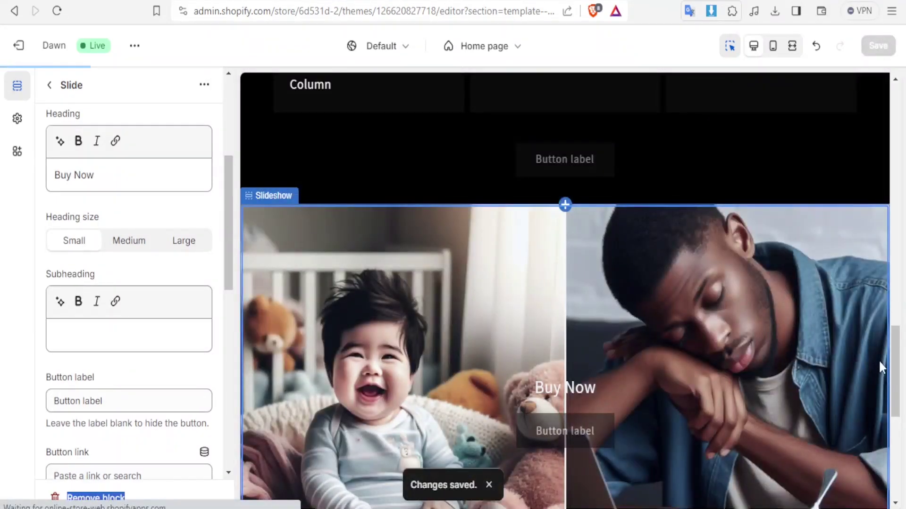
Step: Upload the eagle PNG as the store logo in the theme settings and set the desktop logo width to 220 px
left_click_drag(898, 363, 899, 121)
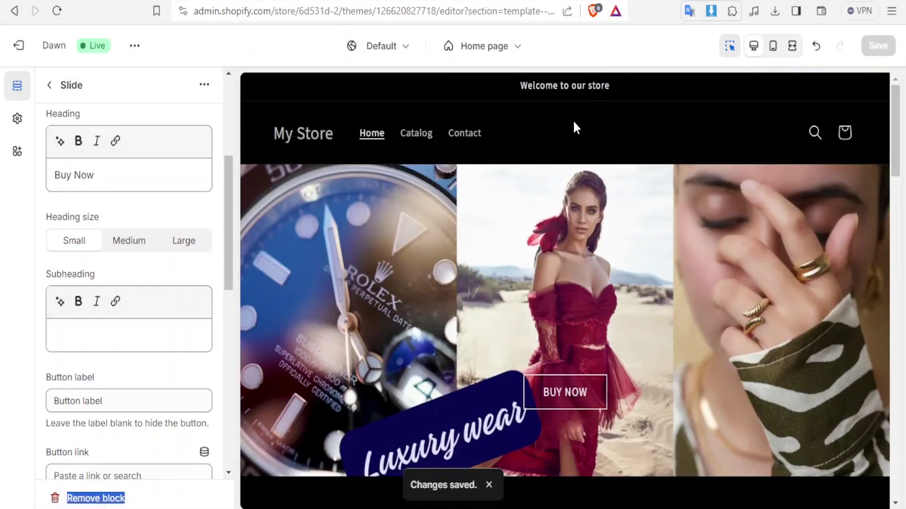
left_click(582, 86)
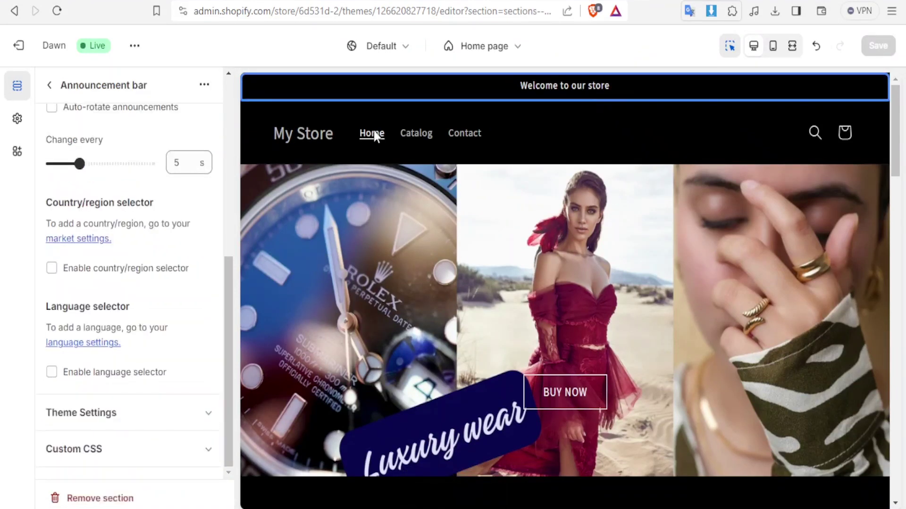
left_click(19, 123)
left_click(59, 123)
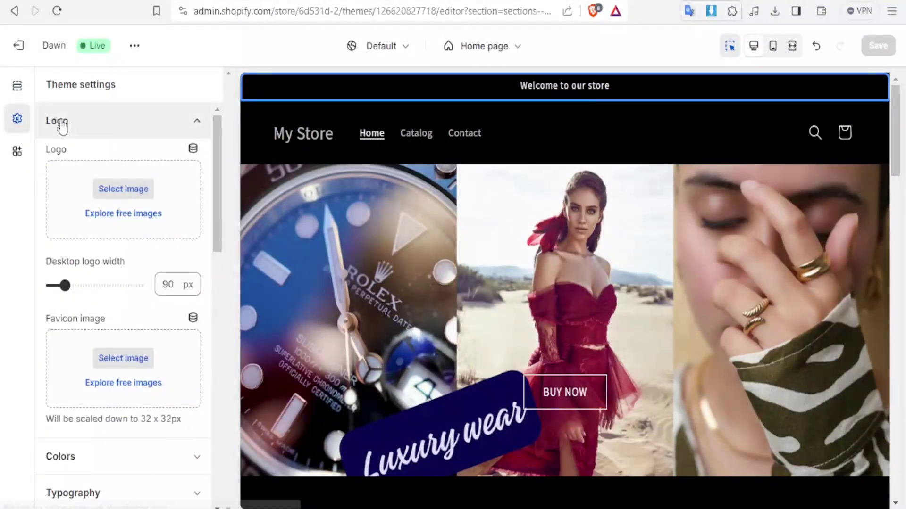
left_click(123, 189)
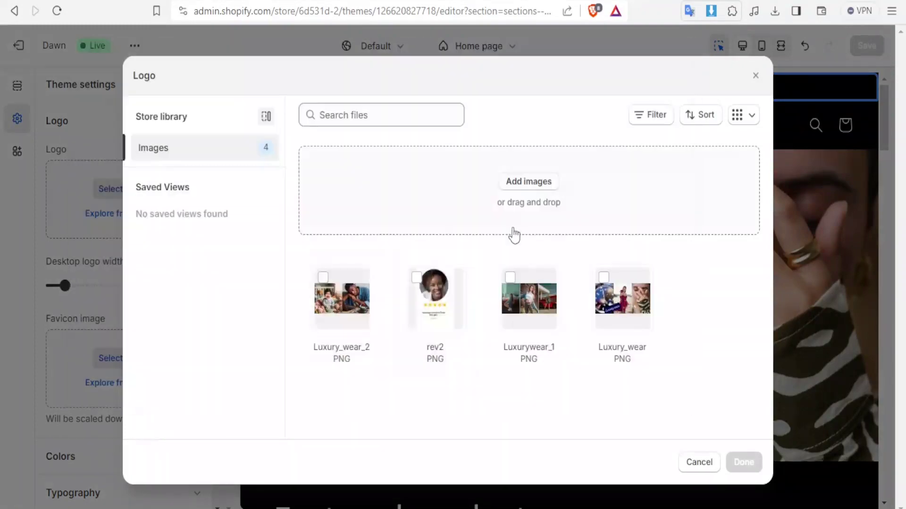
left_click(524, 184)
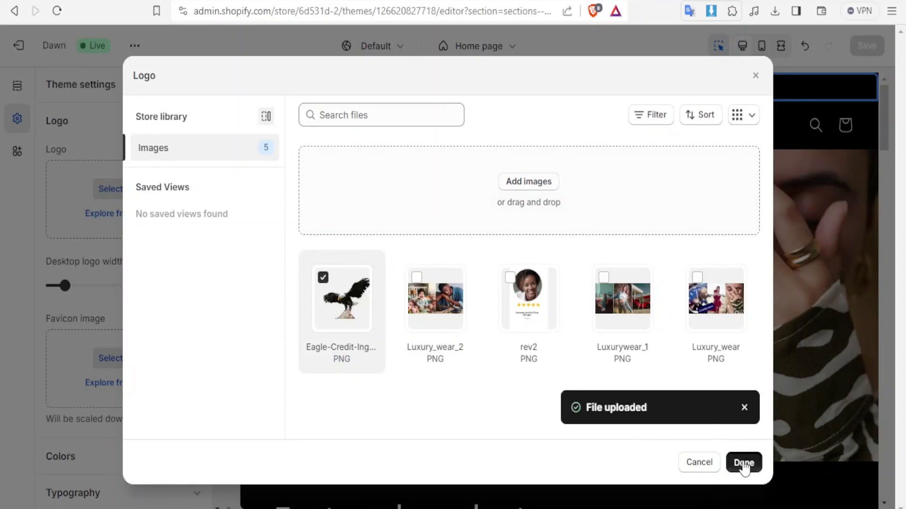
left_click(744, 462)
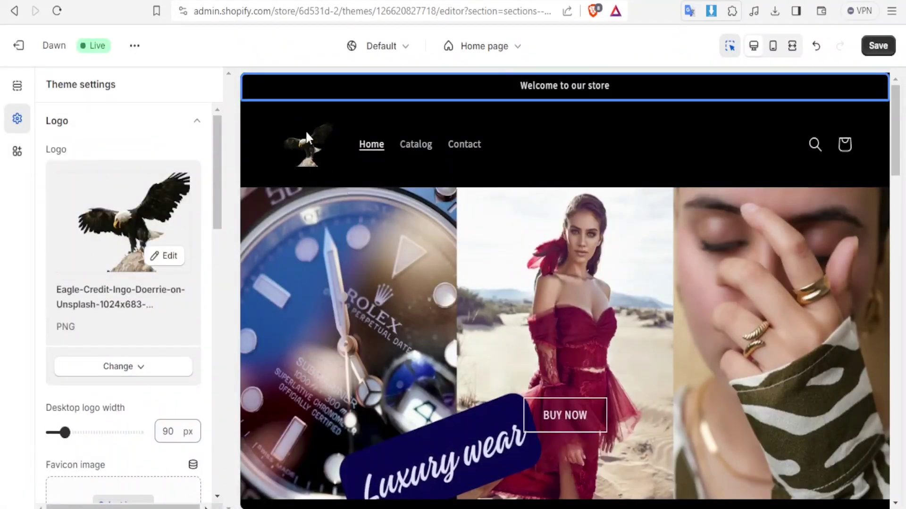
left_click_drag(66, 434, 111, 431)
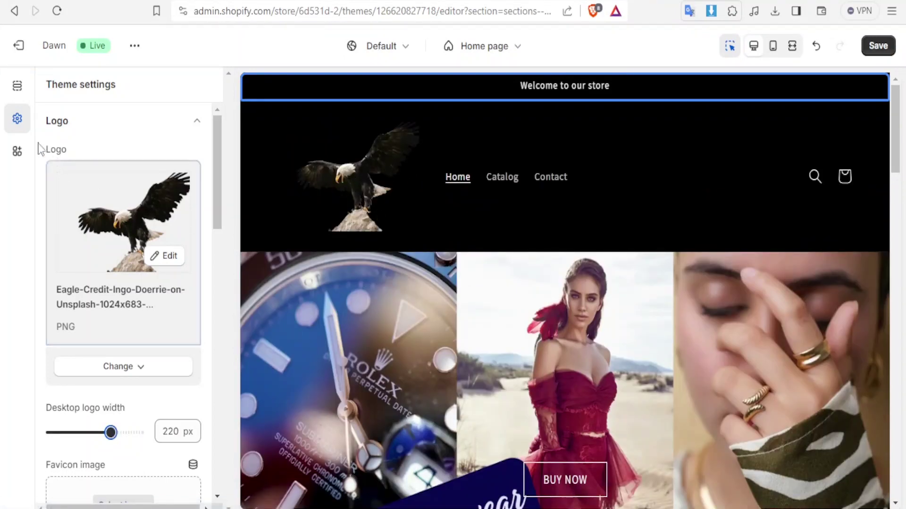
Step: Set the background of color Scheme 1 to dark red #6B0000 and save the theme
left_click(18, 122)
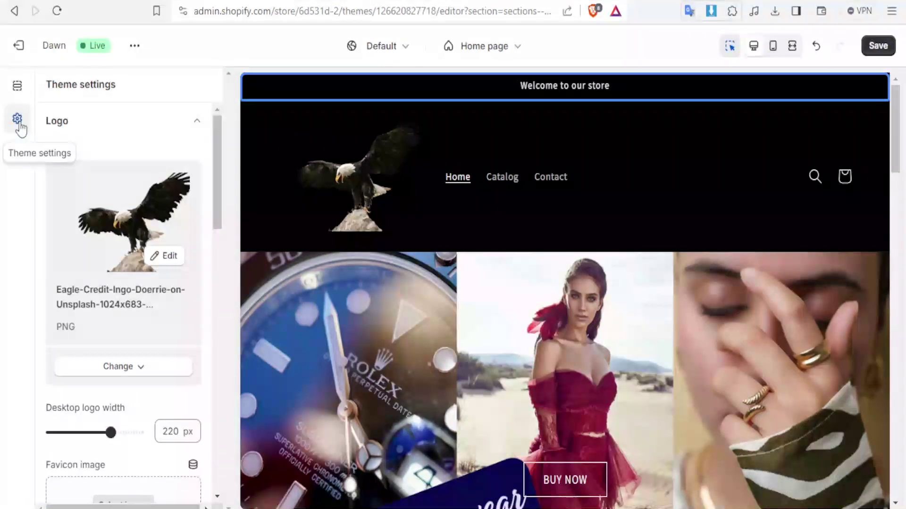
scroll(97, 309, "down", 5)
left_click(91, 311)
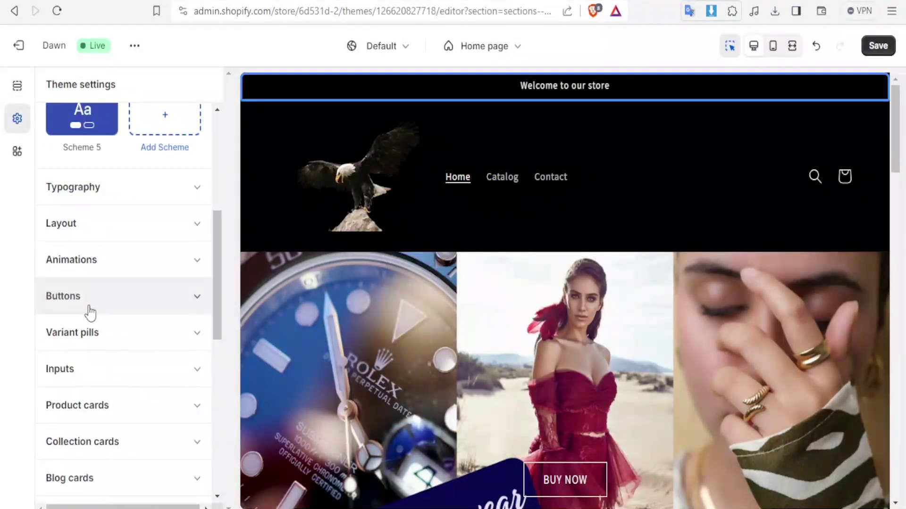
left_click_drag(215, 250, 219, 154)
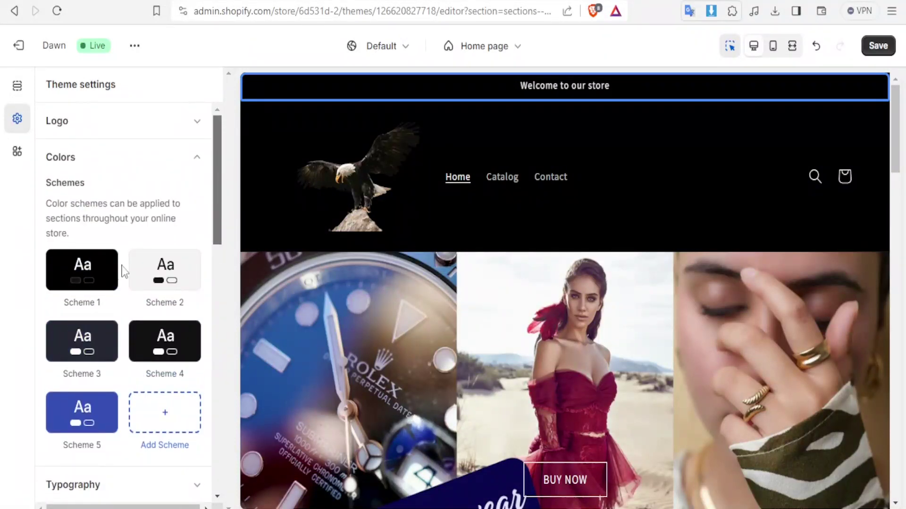
triple_click(141, 276)
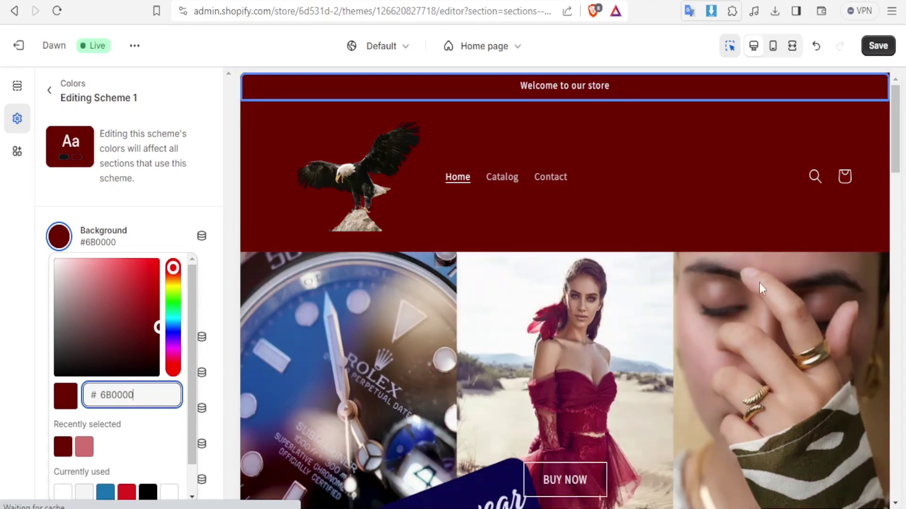
left_click_drag(896, 162, 890, 124)
left_click(882, 47)
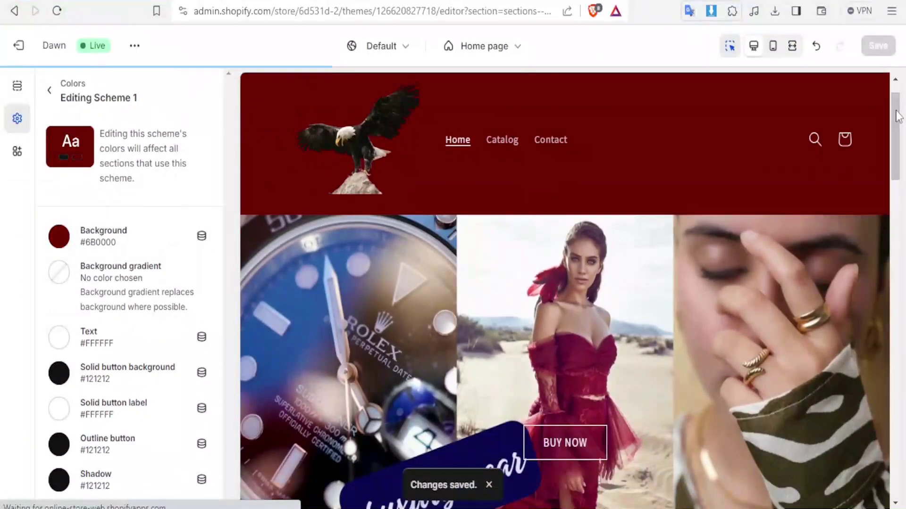
Step: Review the recolored home page from the header down to the slideshow and open the slideshow section's settings
left_click_drag(896, 125, 896, 106)
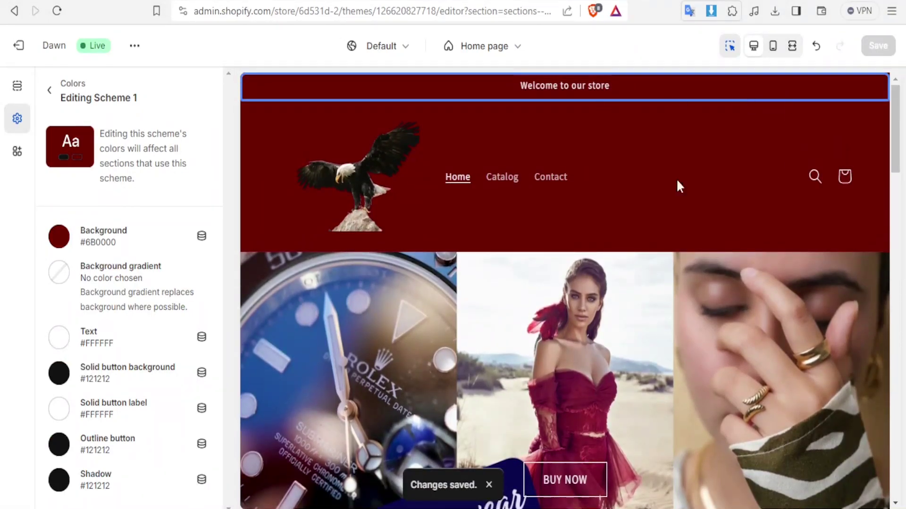
left_click_drag(893, 134, 902, 211)
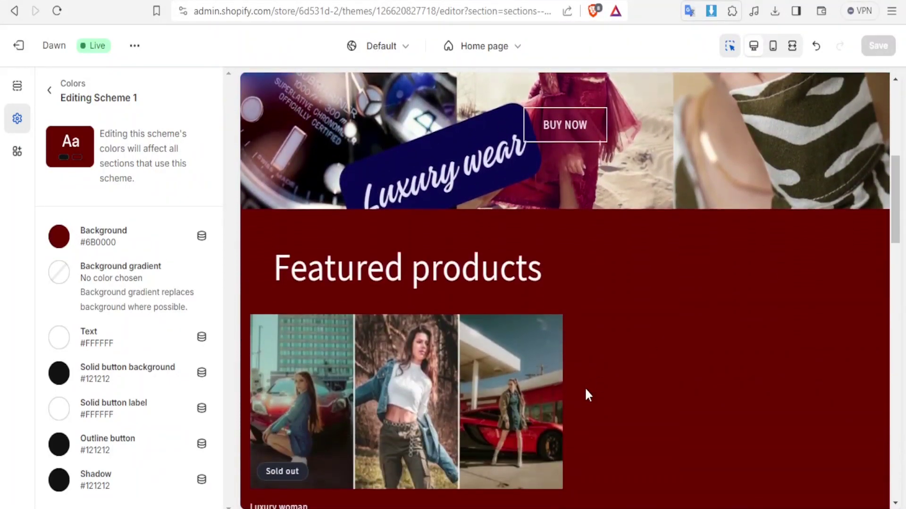
left_click_drag(895, 207, 896, 247)
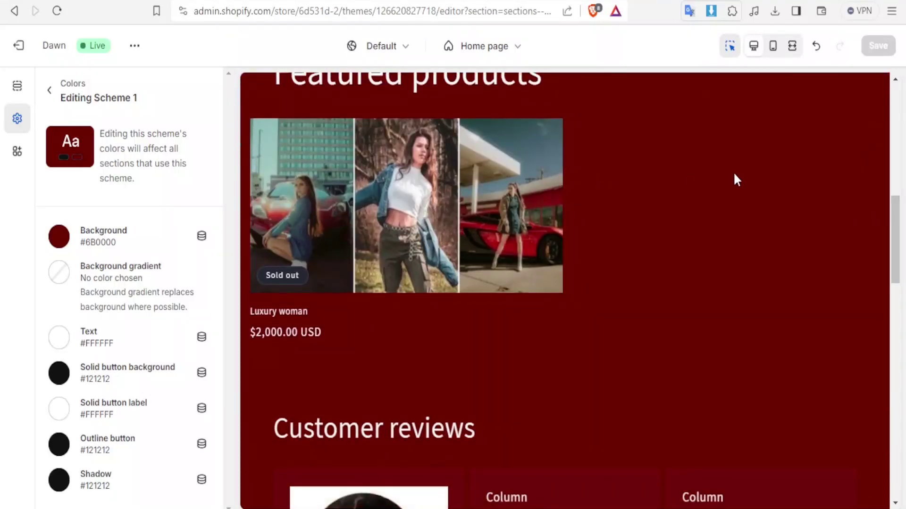
left_click_drag(897, 198, 896, 251)
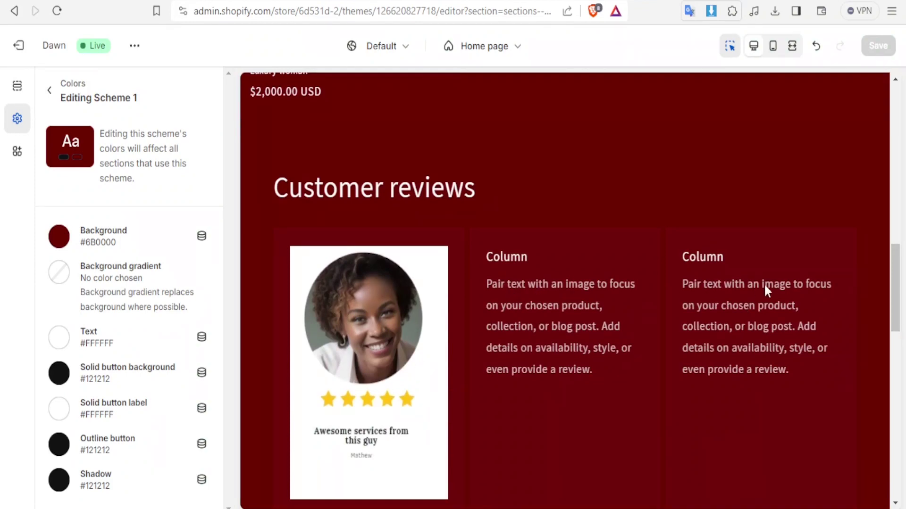
left_click_drag(901, 293, 899, 381)
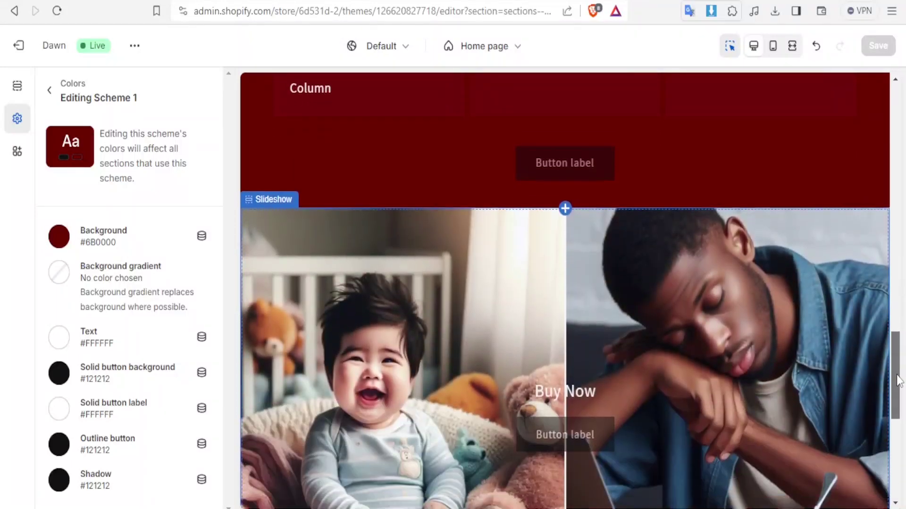
scroll(638, 402, "down", 5)
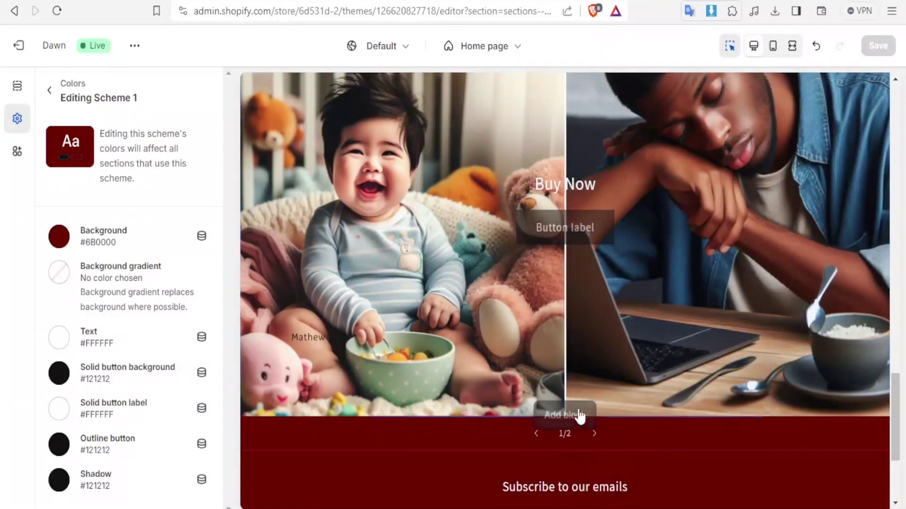
left_click(572, 440)
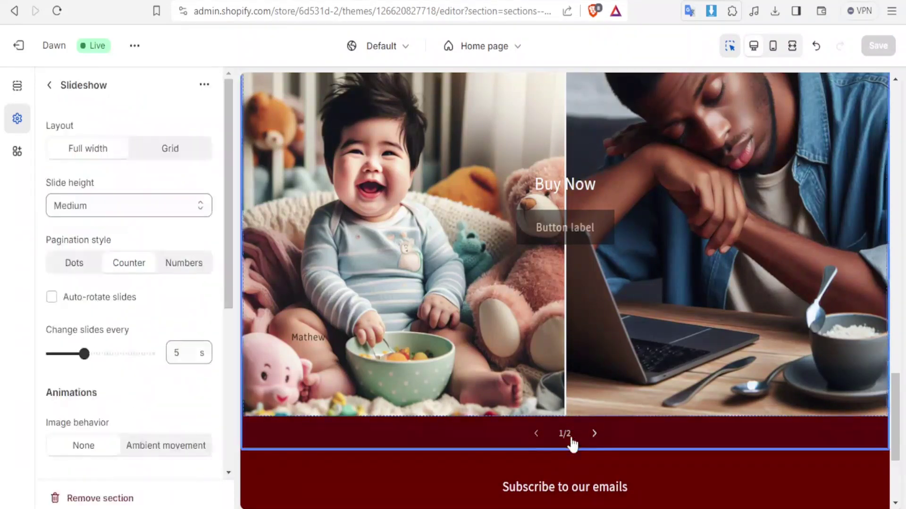